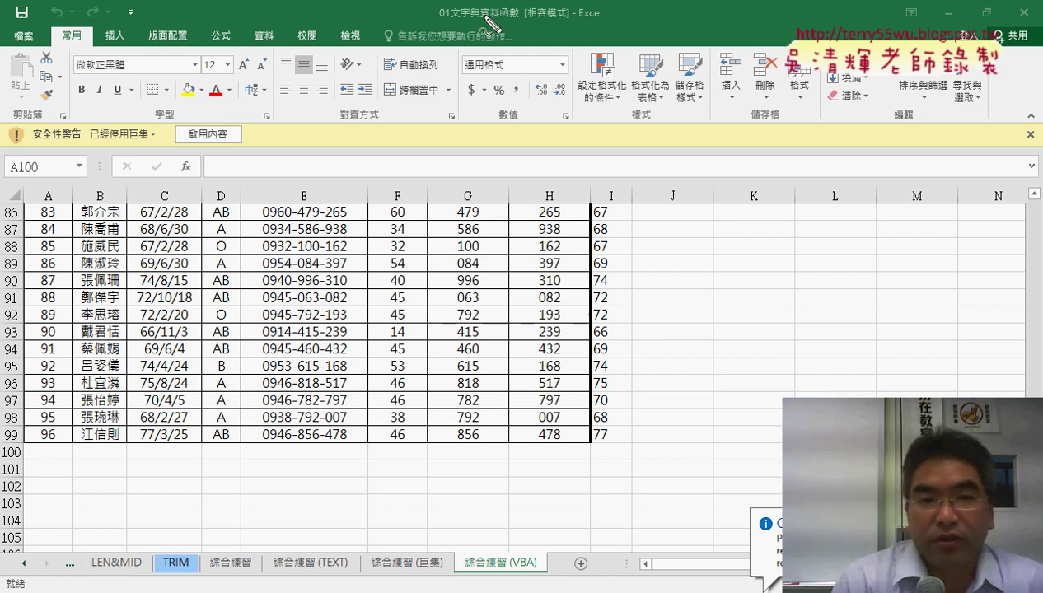
Enable the macros in workbook 01文字與資料函數 with 啟用內容 on the security warning bar
key(ctrl+shift)
drag(5, 146, 204, 116)
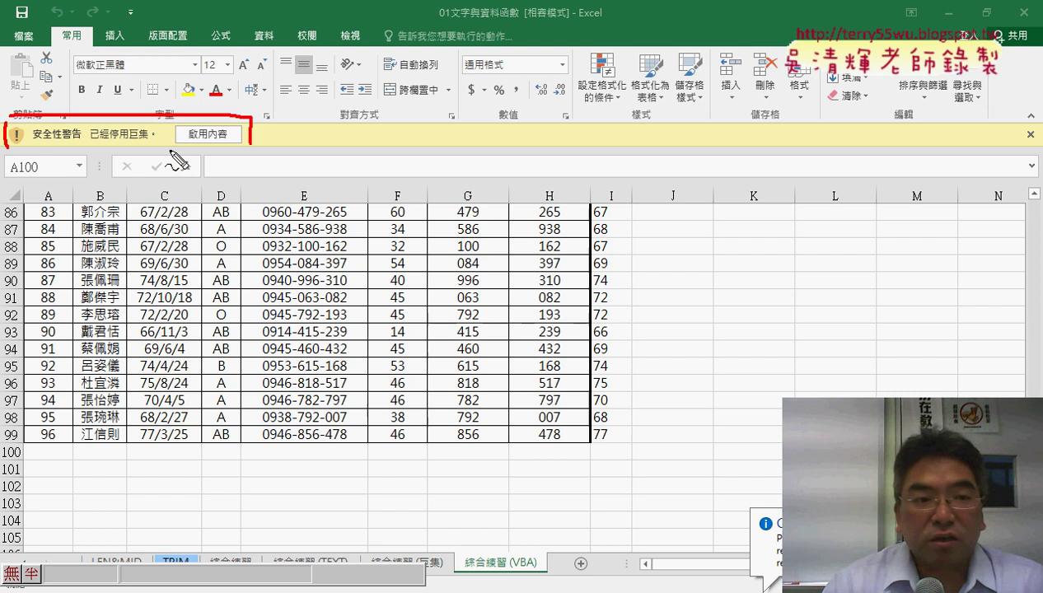
drag(204, 116, 15, 149)
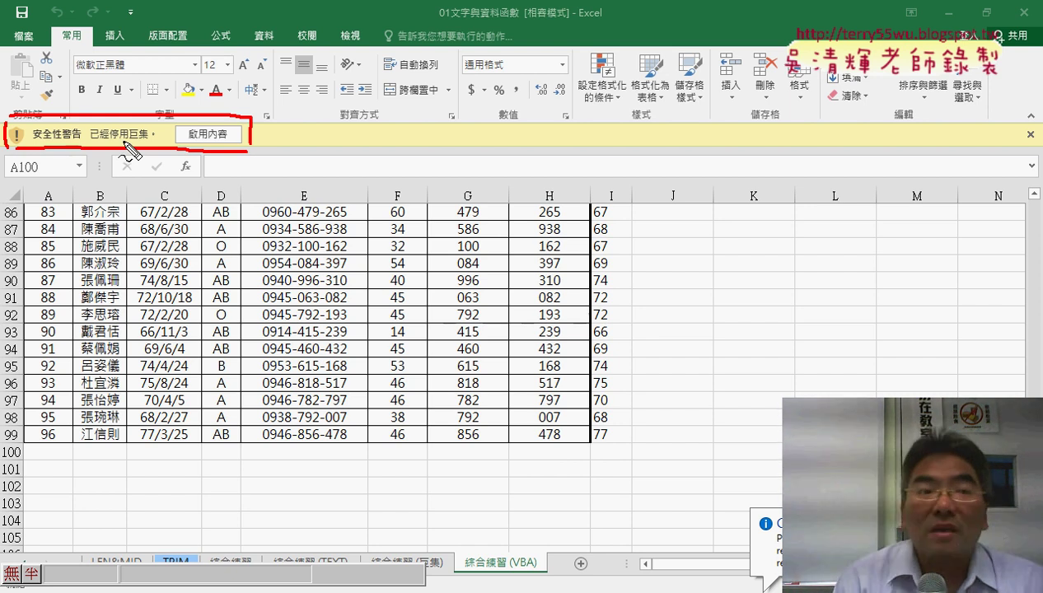
drag(350, 252, 260, 143)
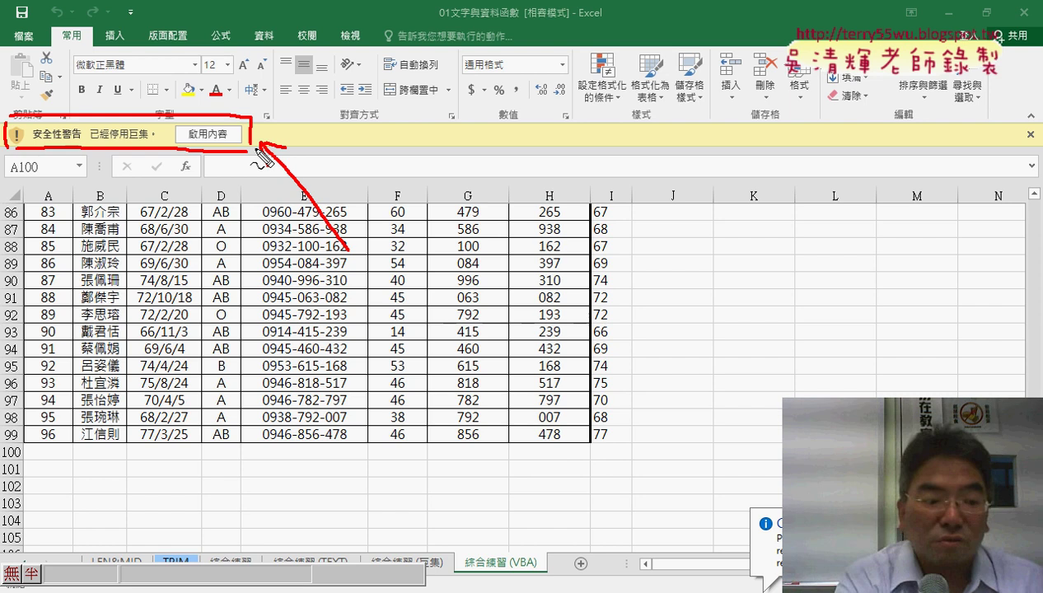
key(Escape)
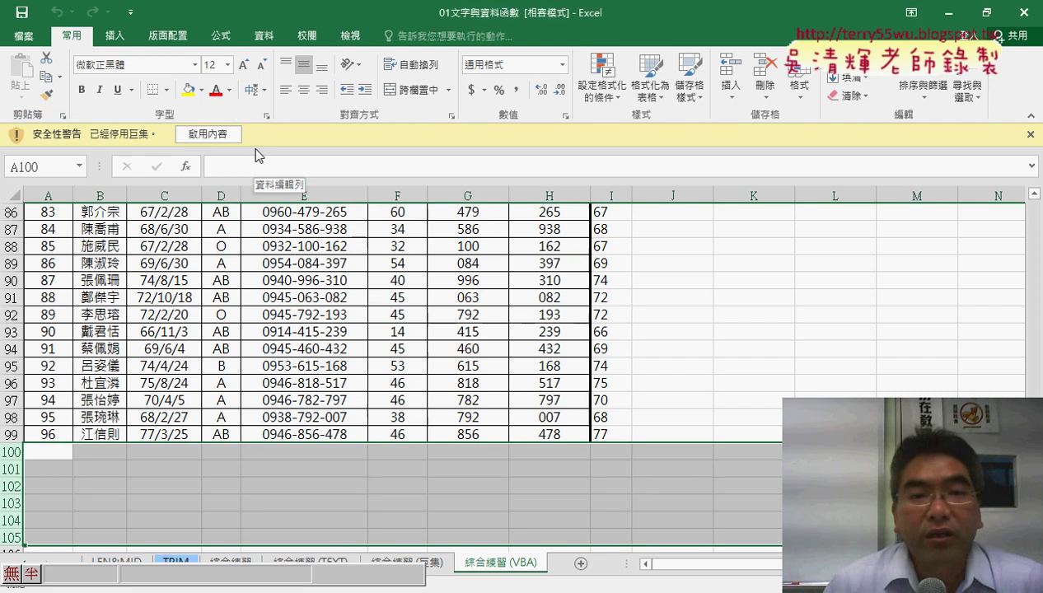
click(208, 133)
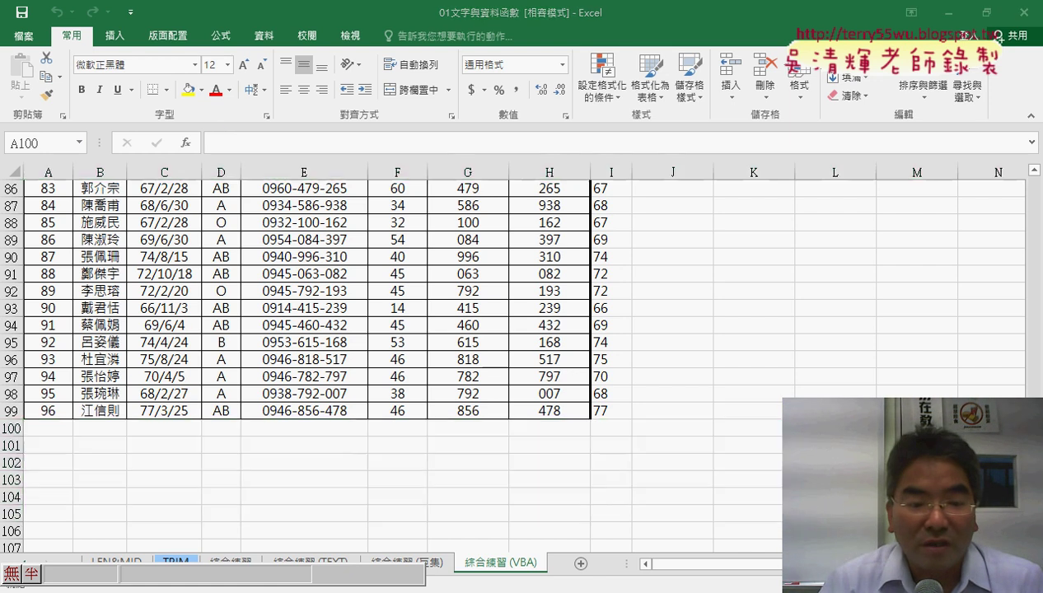
On the 綜合練習 sheet, inspect E4's phone formula and its F4:H4 sources, then open 綜合練習 (TEXT)
mouse_move(259, 591)
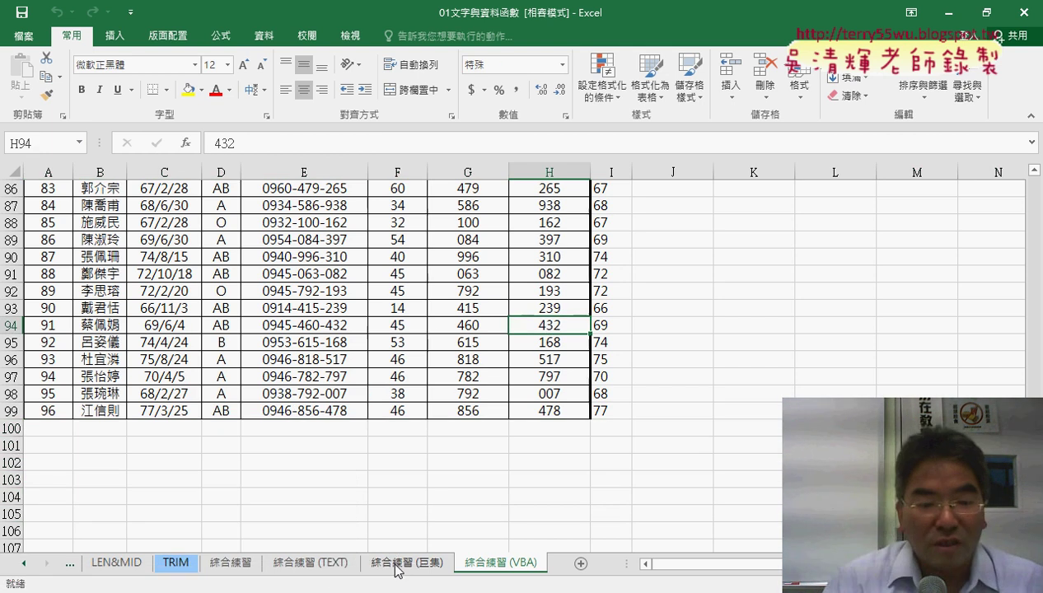
click(245, 568)
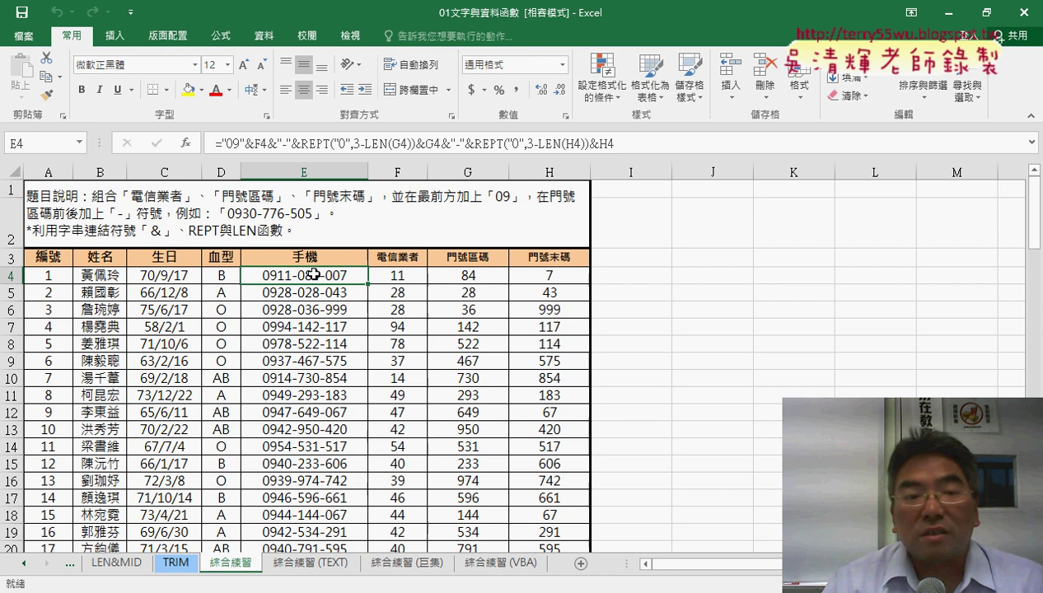
drag(407, 271, 537, 273)
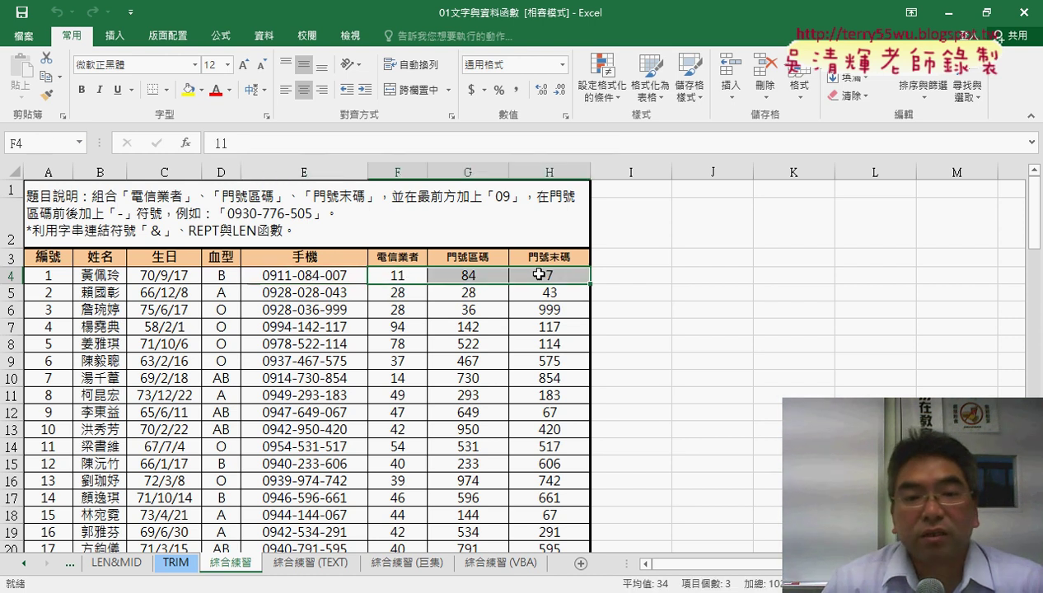
click(318, 270)
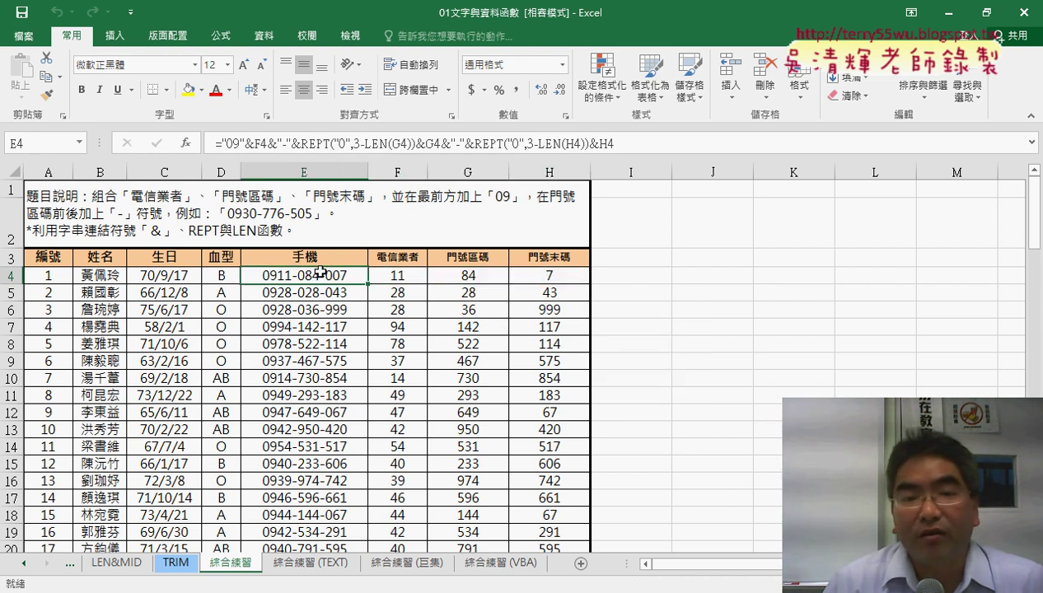
click(471, 277)
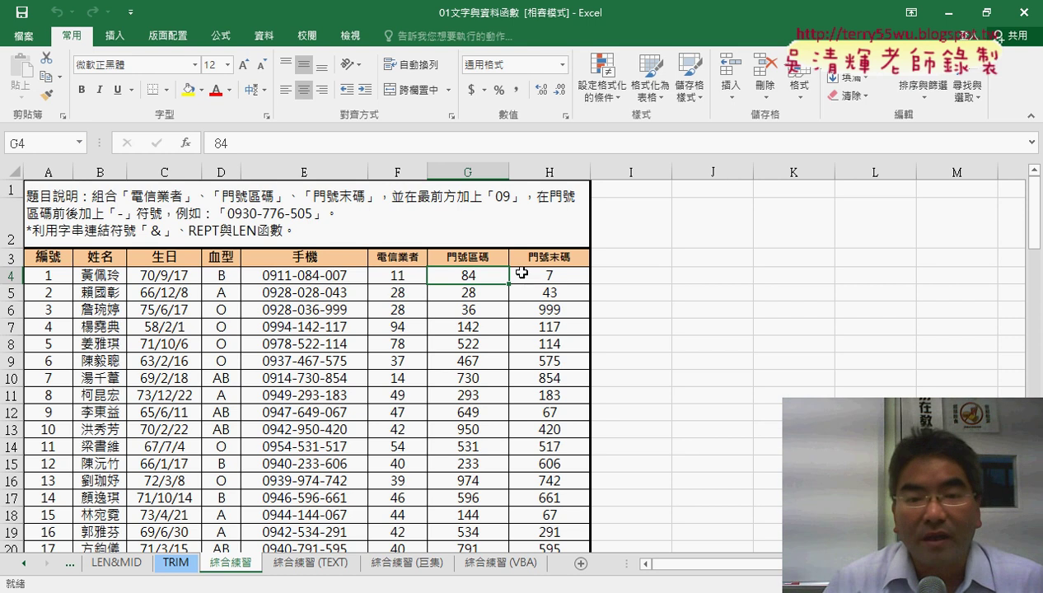
click(325, 276)
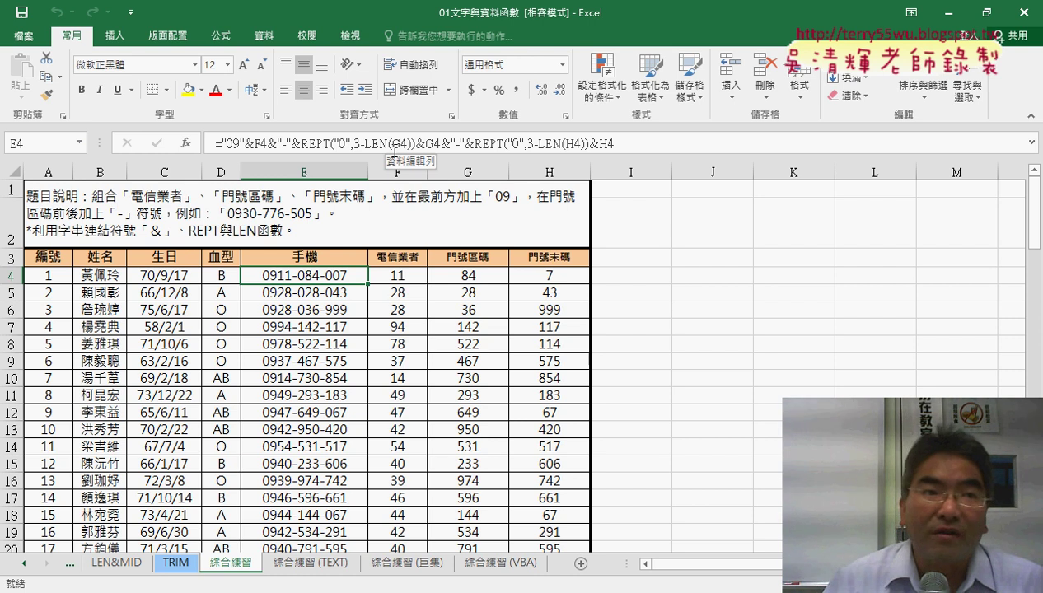
click(324, 565)
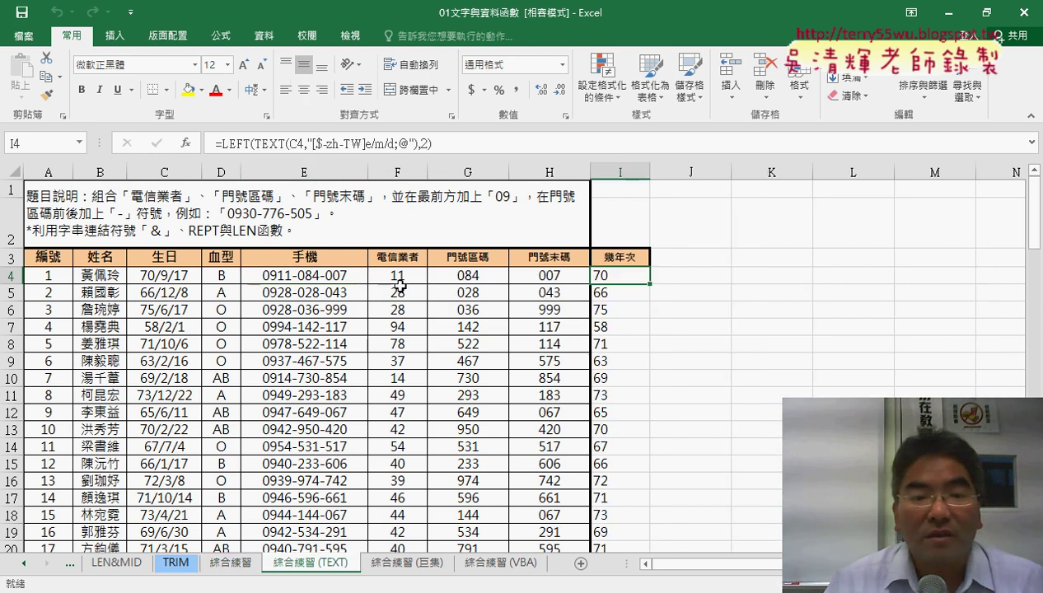
Inspect the TEXT formulas in E4 and I4 and C4's date, then move to 綜合練習 (巨集)
click(343, 280)
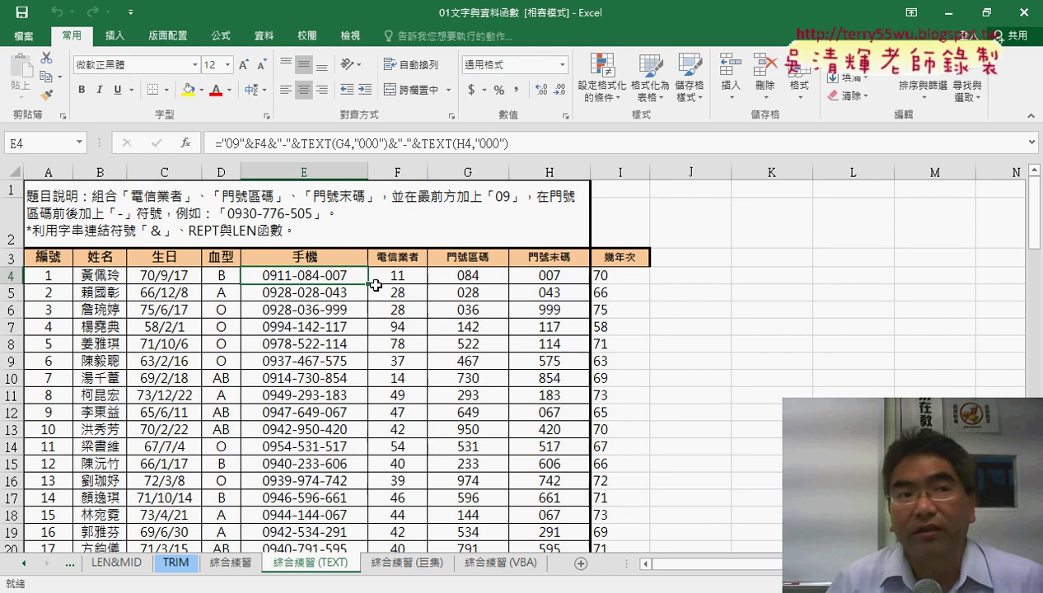
click(166, 274)
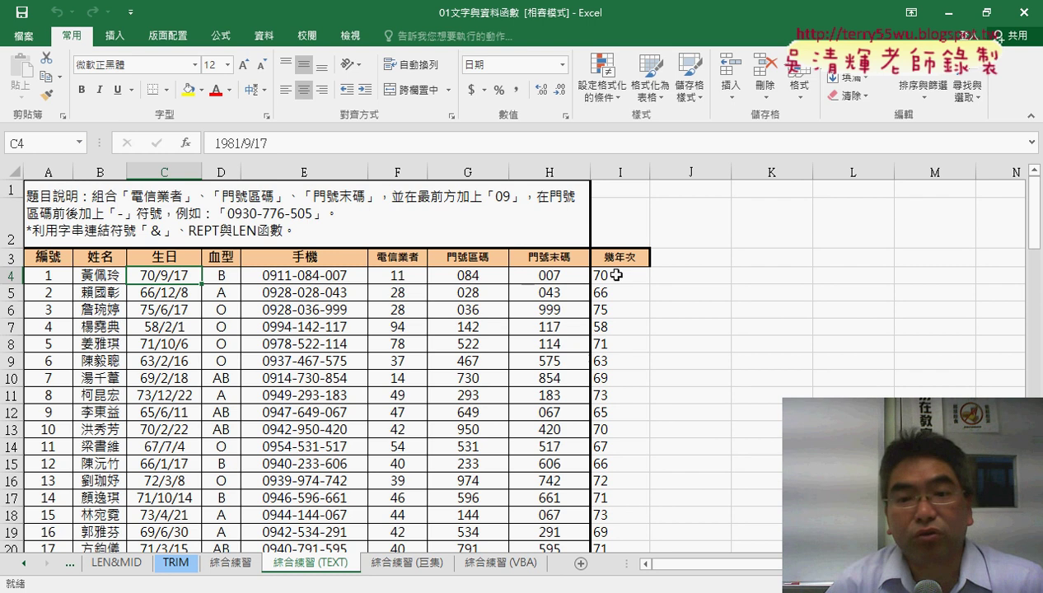
click(616, 275)
click(619, 165)
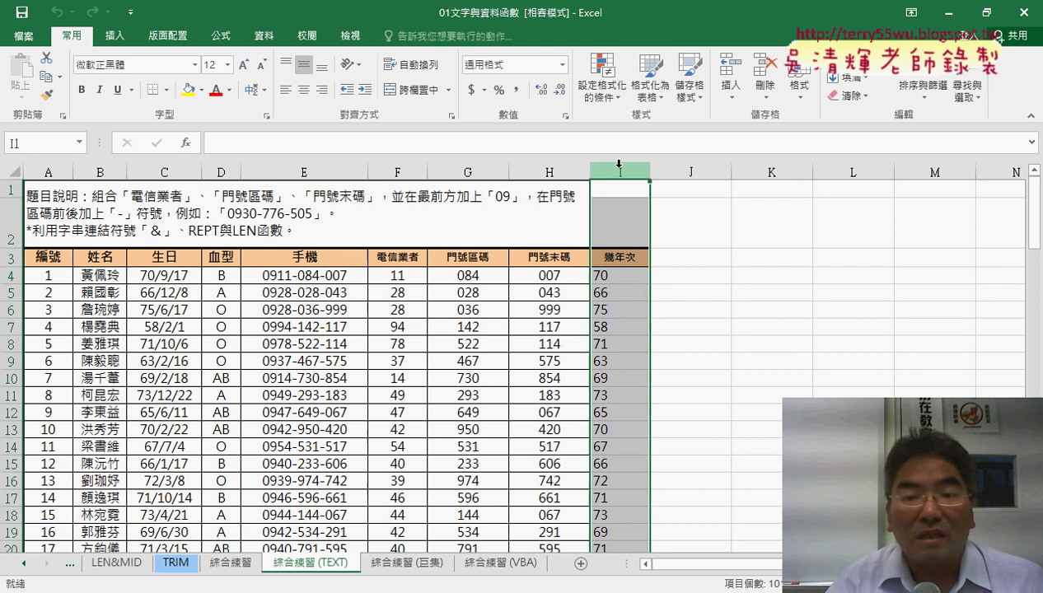
click(615, 276)
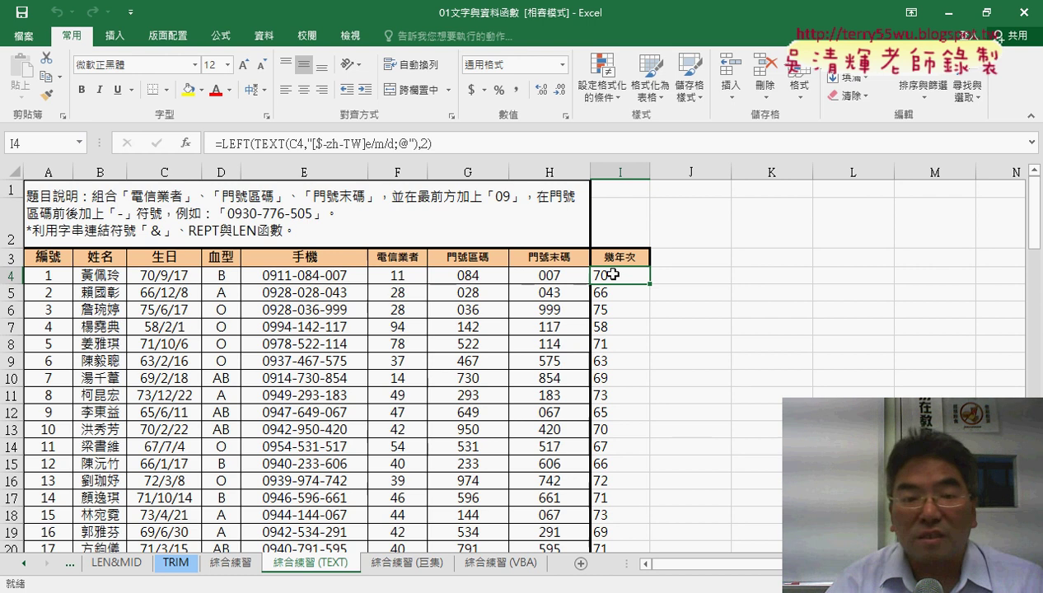
click(337, 276)
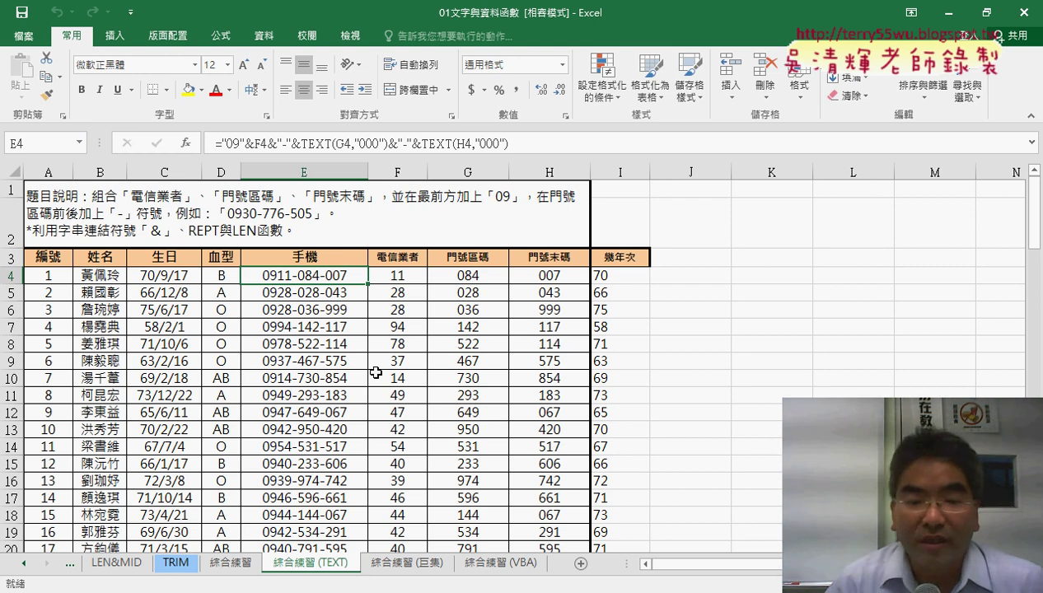
click(409, 564)
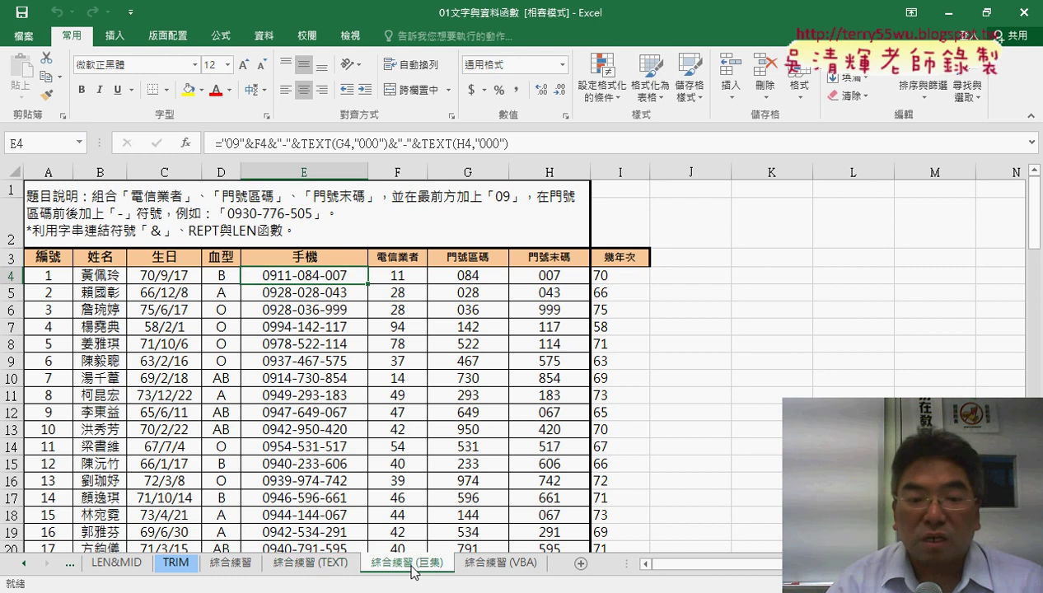
Switch to the 綜合練習 (巨集) sheet and open the Customize Quick Access Toolbar list
click(335, 567)
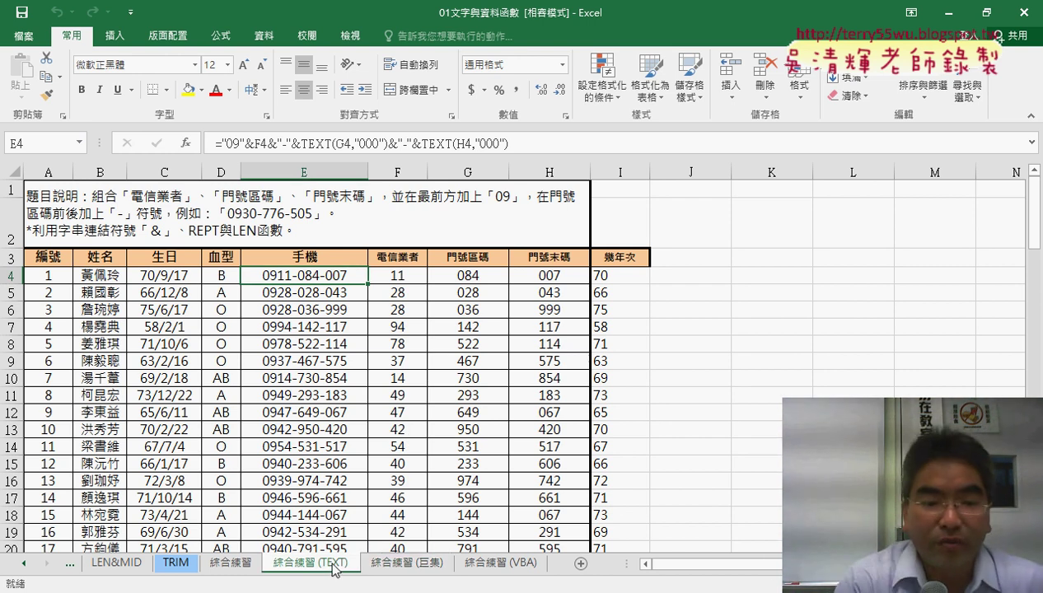
mouse_move(355, 576)
mouse_down()
mouse_move(338, 560)
mouse_move(410, 547)
mouse_up()
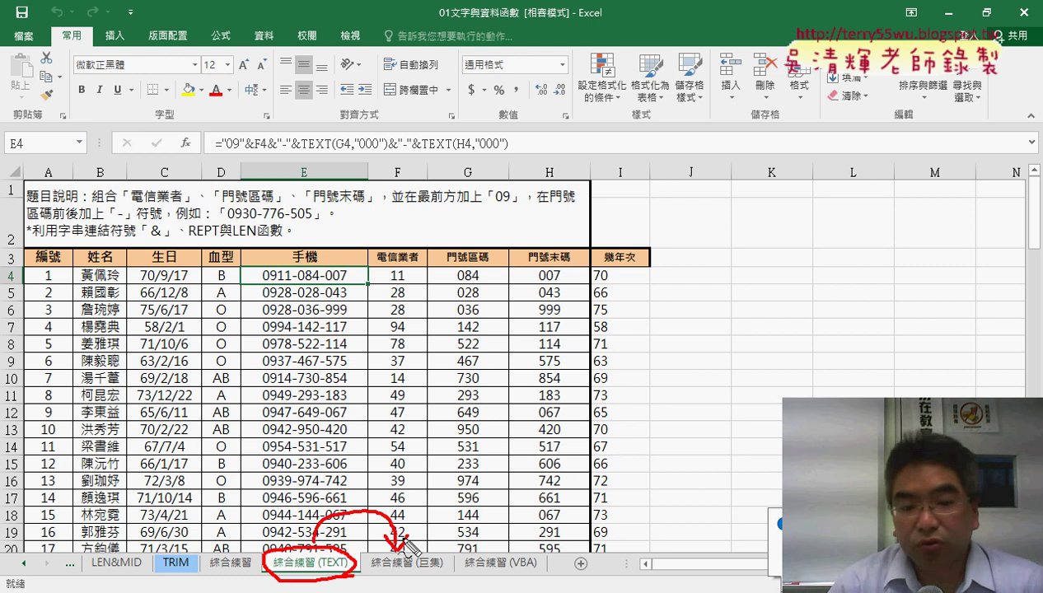
key(Escape)
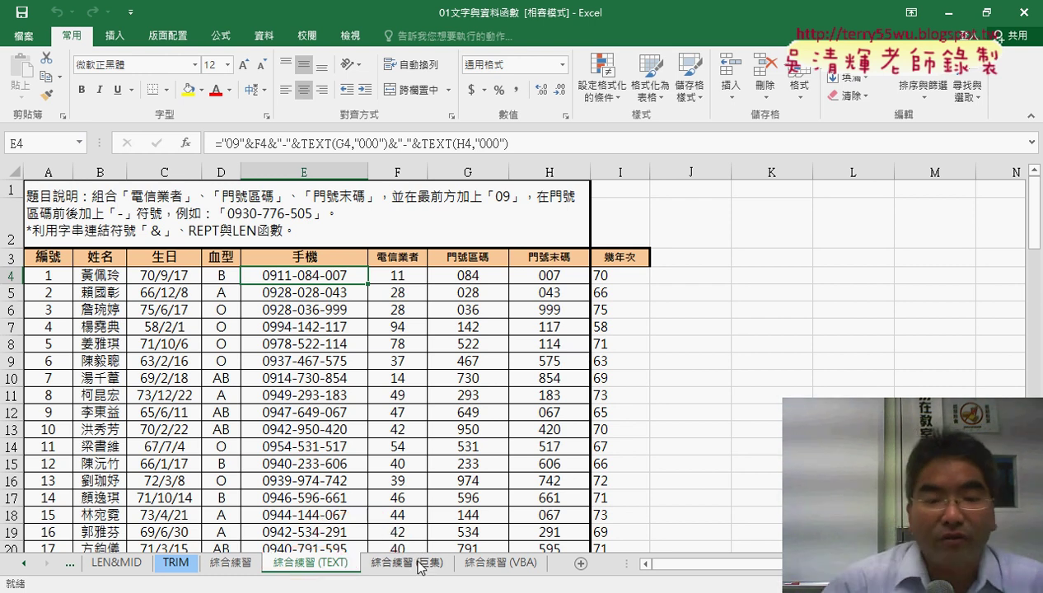
click(420, 565)
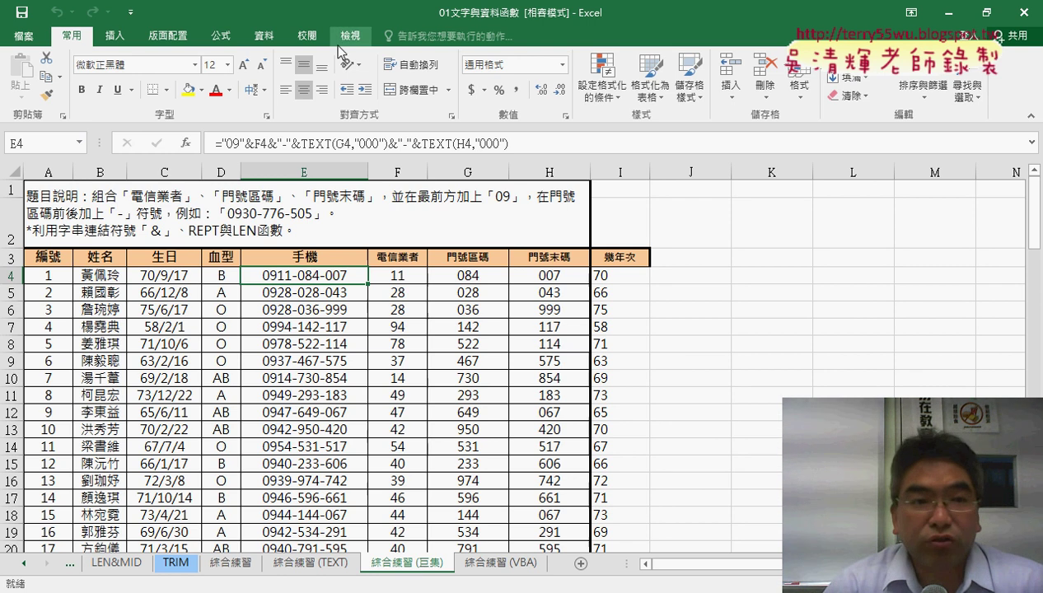
click(130, 11)
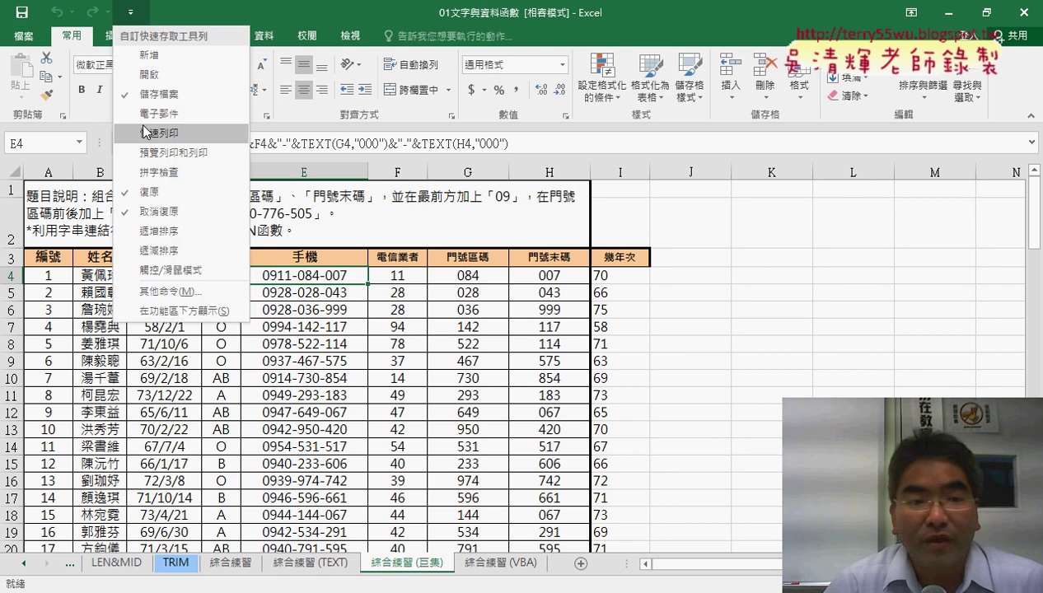
Turn on the 開發人員 (Developer) tab in Excel Options' ribbon settings and switch to it
click(159, 293)
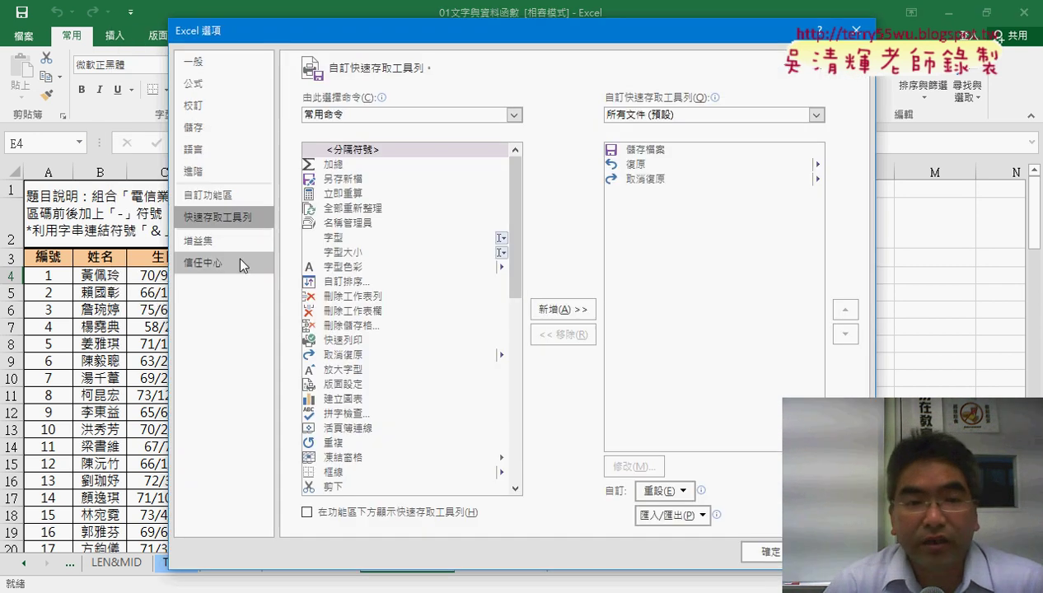
click(214, 195)
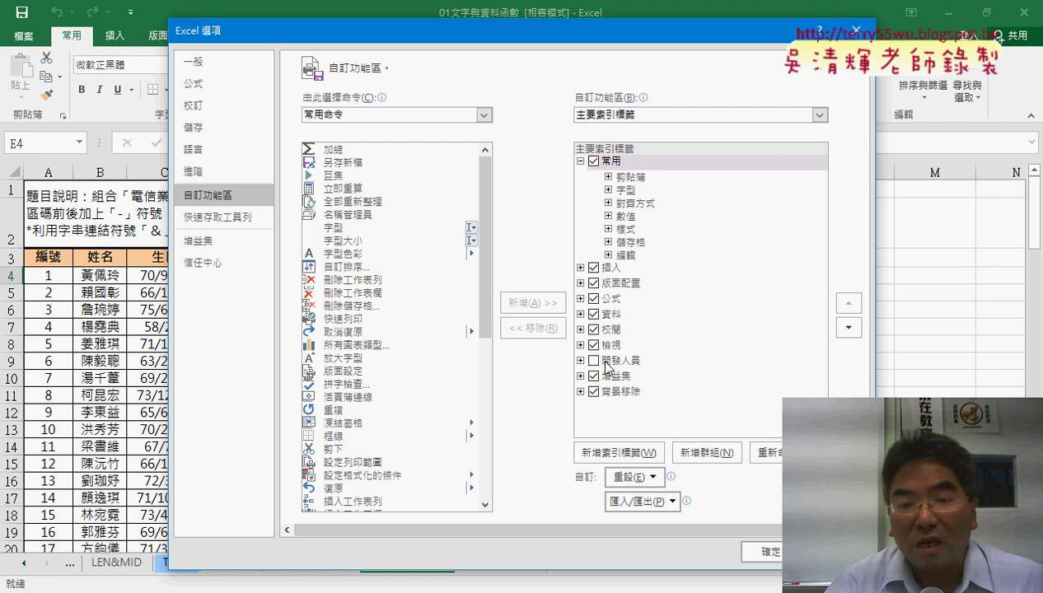
click(618, 362)
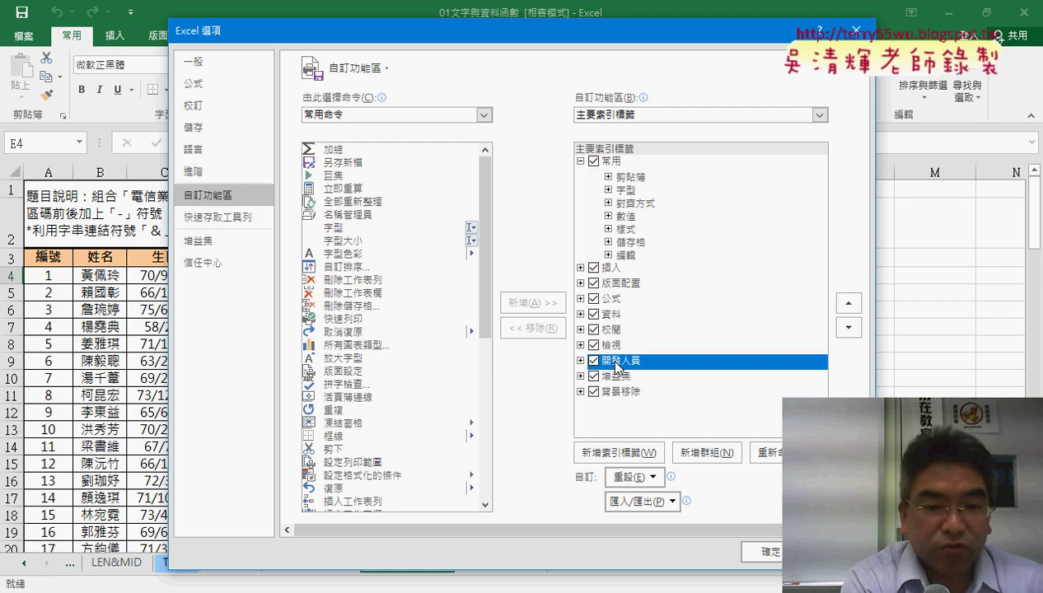
mouse_move(566, 351)
mouse_down()
mouse_move(569, 376)
mouse_move(594, 376)
mouse_up()
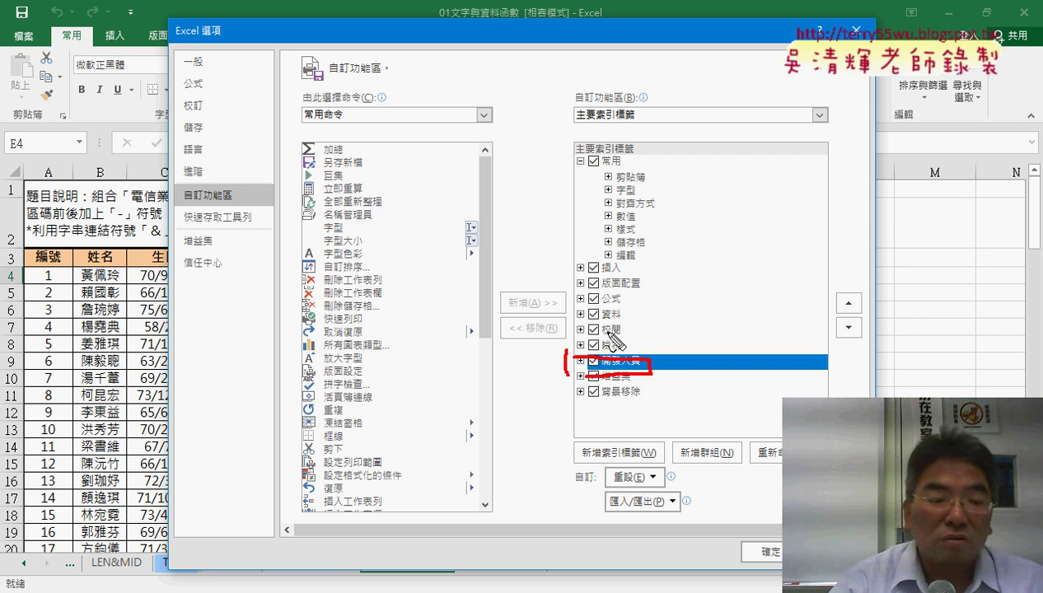
key(Escape)
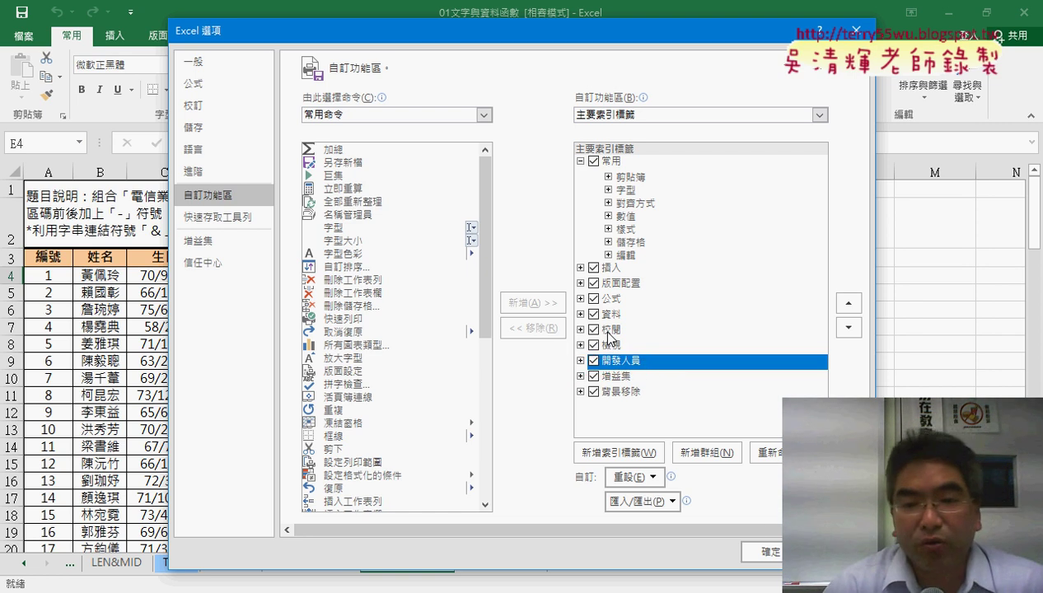
click(762, 551)
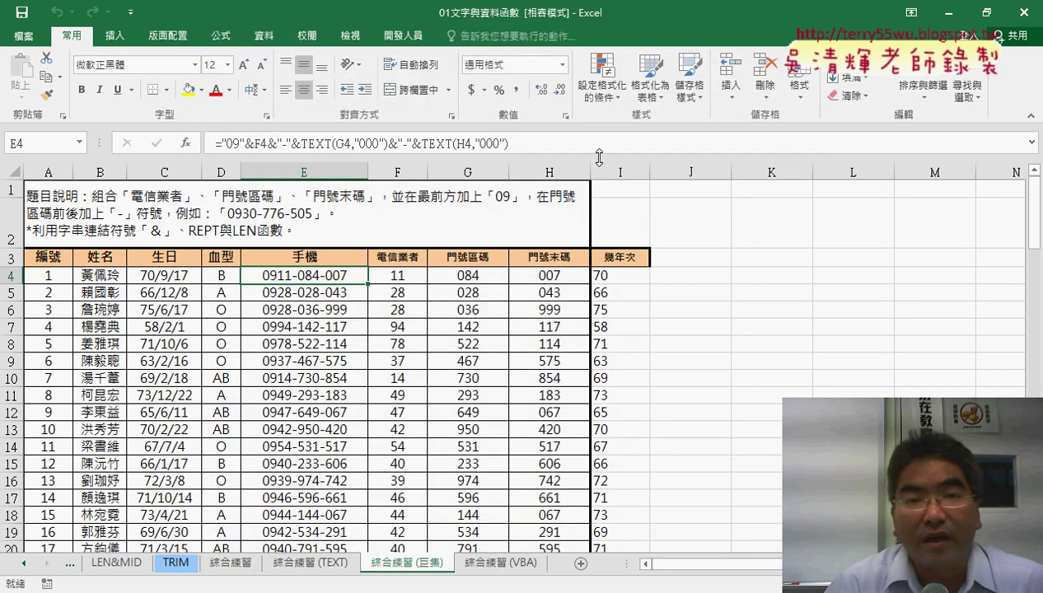
click(399, 38)
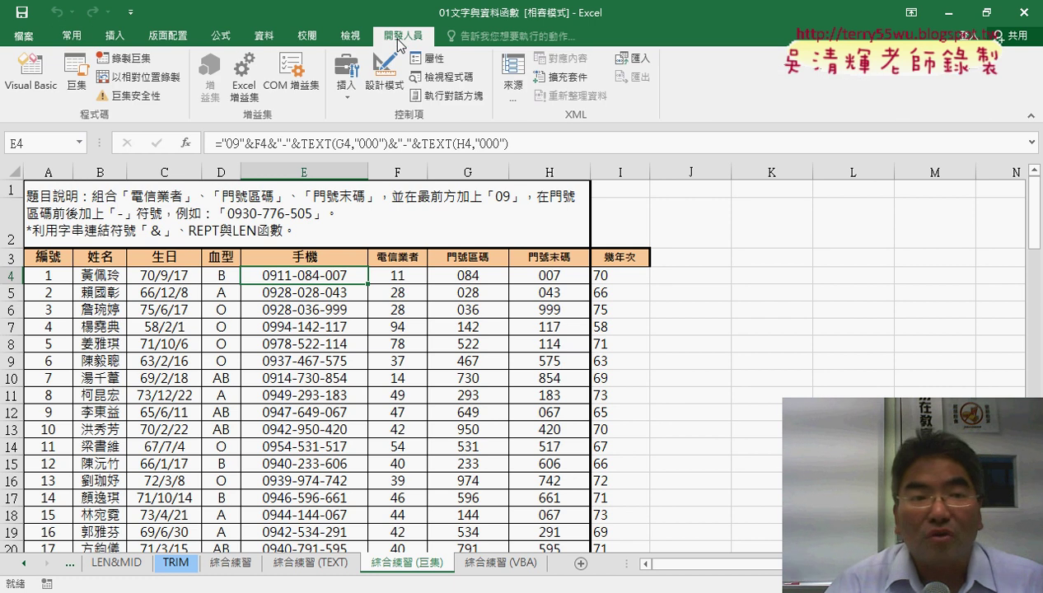
Run 手機號碼清除 to clear column E, run 手機號碼串接 to refill it, then launch Visual Basic
click(79, 78)
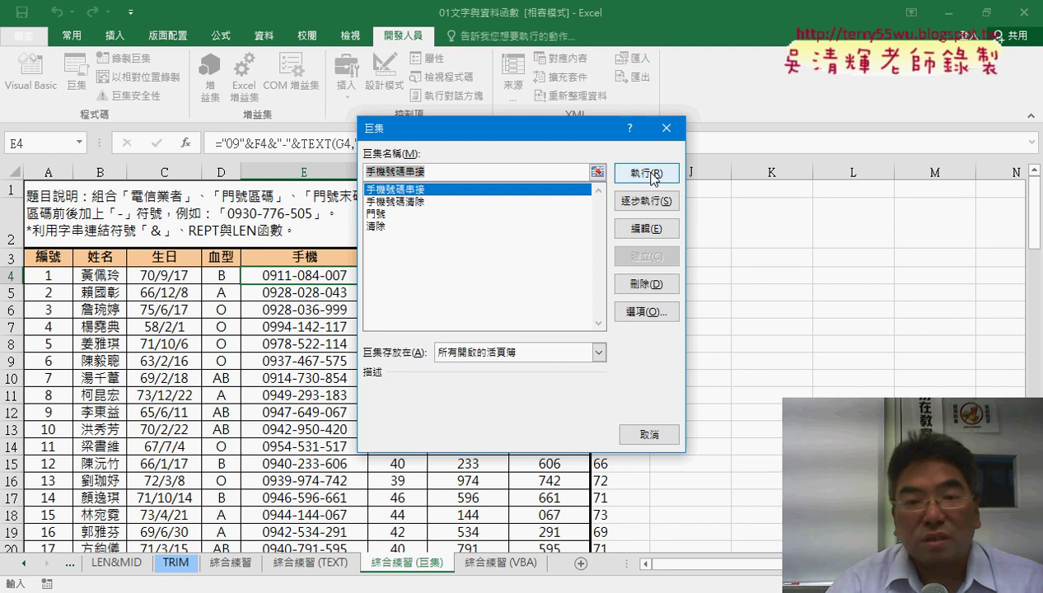
click(407, 202)
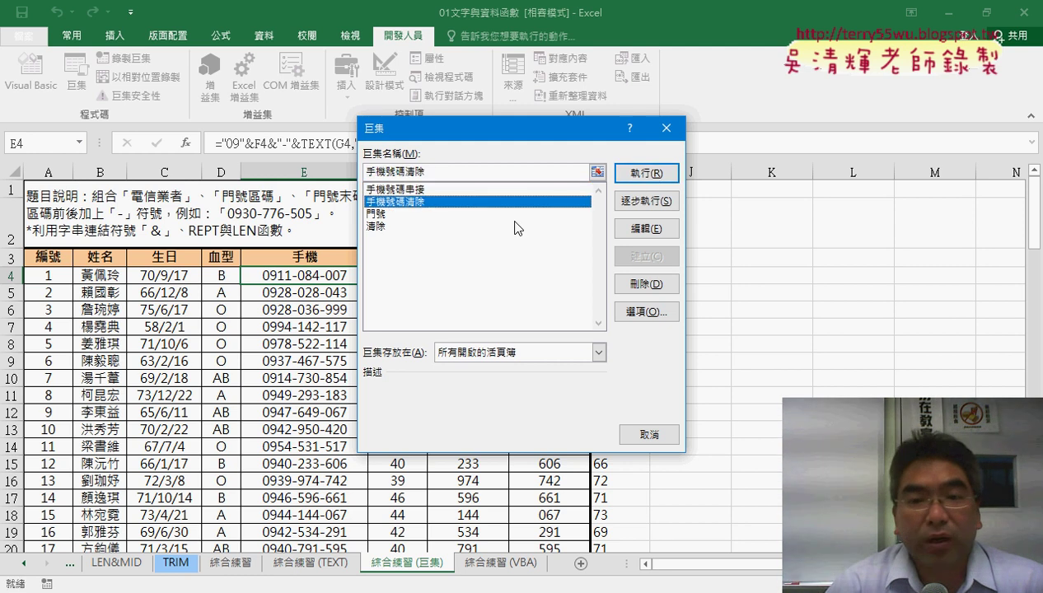
click(646, 173)
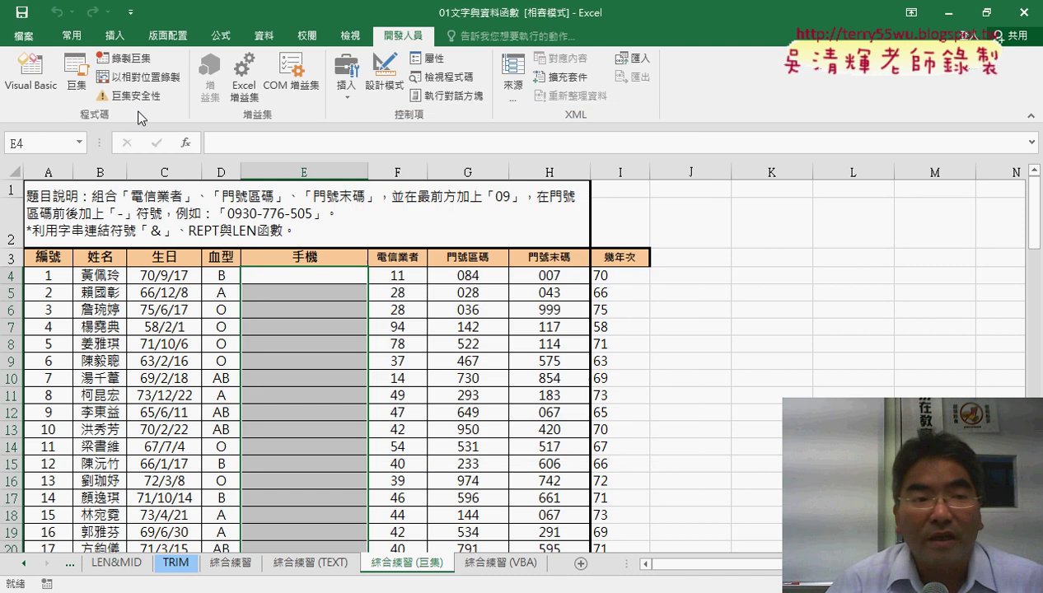
click(76, 74)
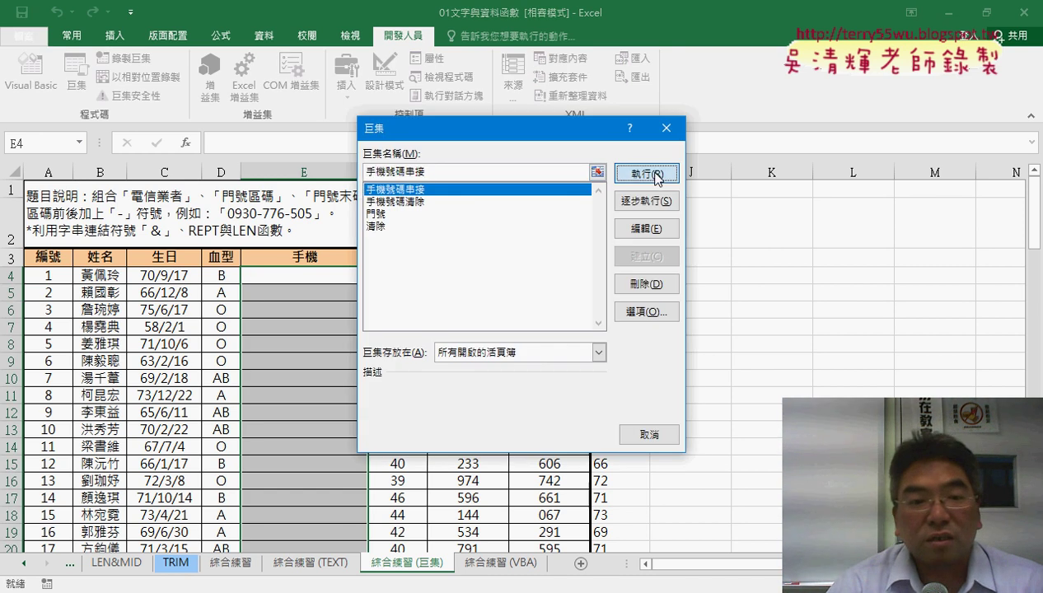
click(656, 175)
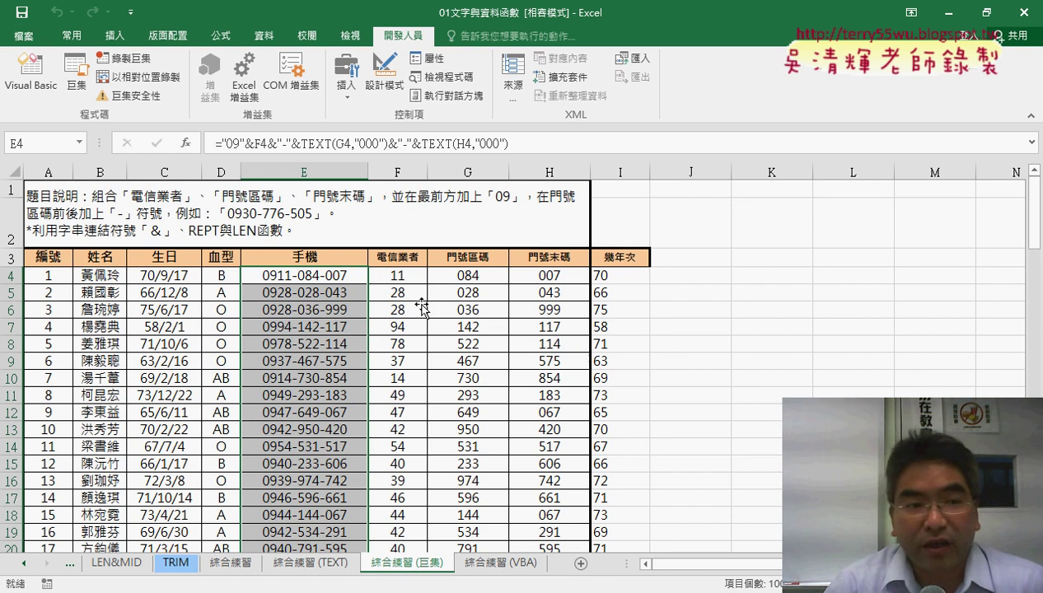
click(54, 96)
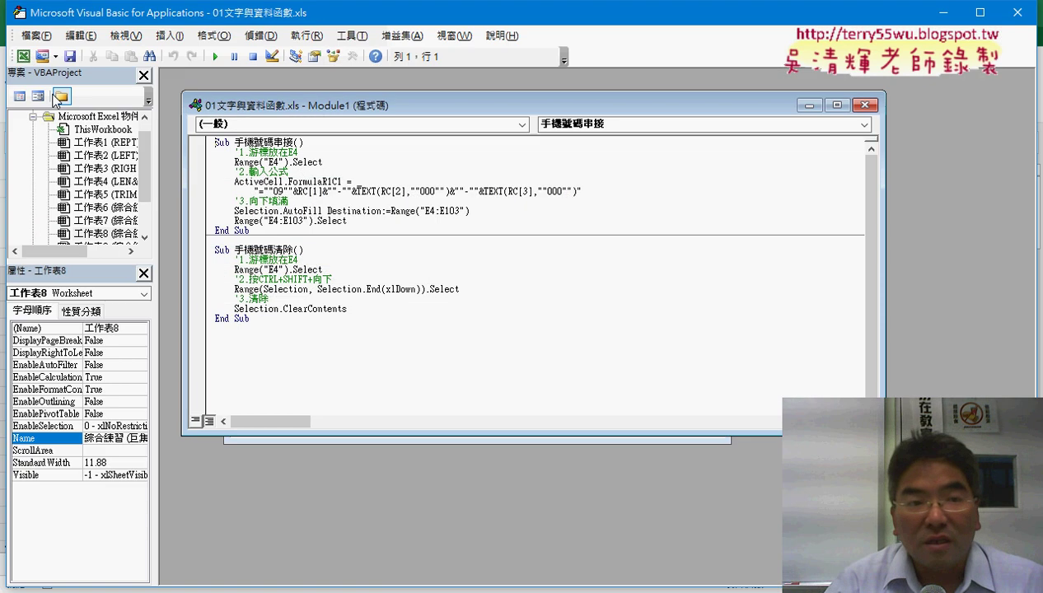
Rearrange the VBA window and project pane, then close the Module1 and Module2 code windows
drag(247, 12, 376, 19)
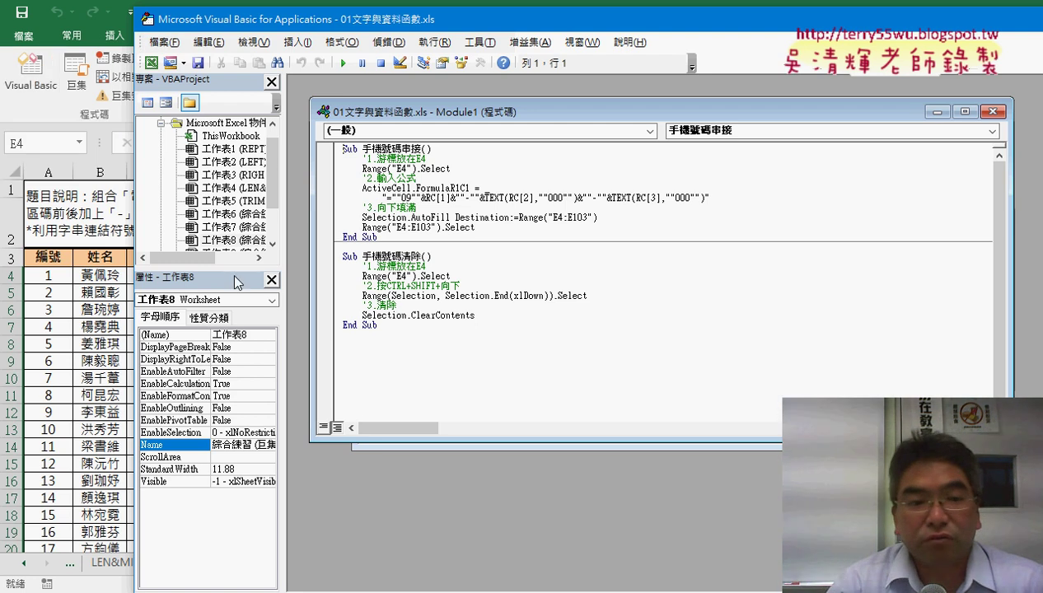
drag(235, 273, 237, 372)
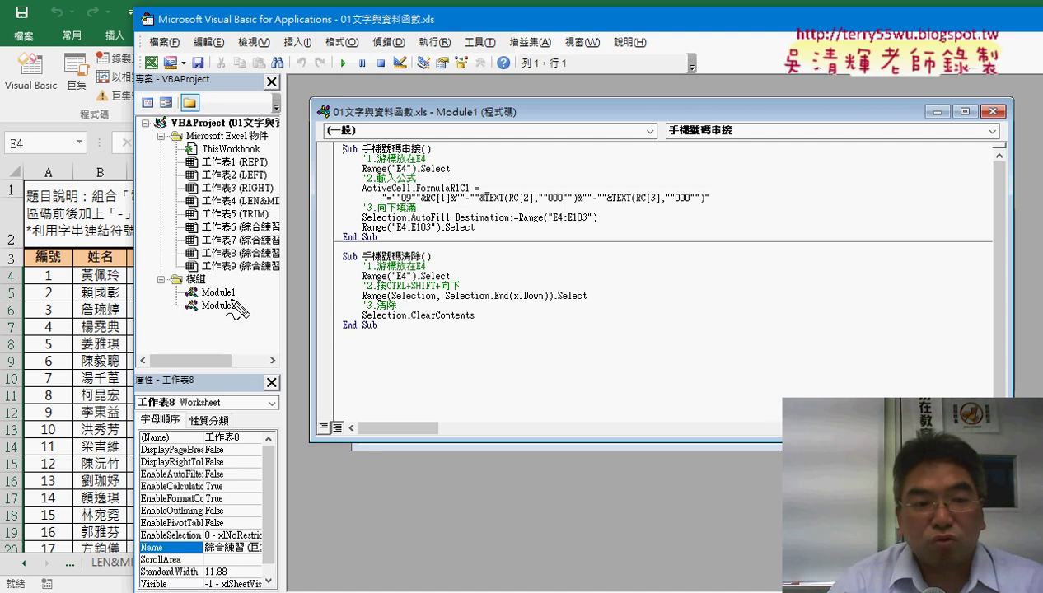
mouse_move(237, 298)
mouse_down()
mouse_move(172, 302)
mouse_move(238, 306)
mouse_up()
drag(94, 226, 157, 288)
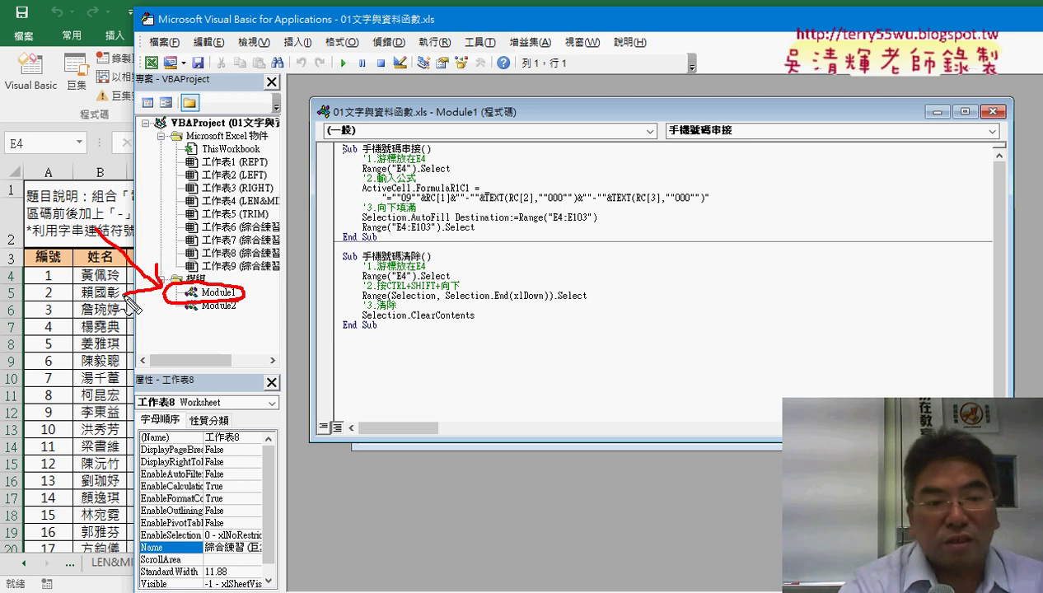
key(Escape)
click(218, 292)
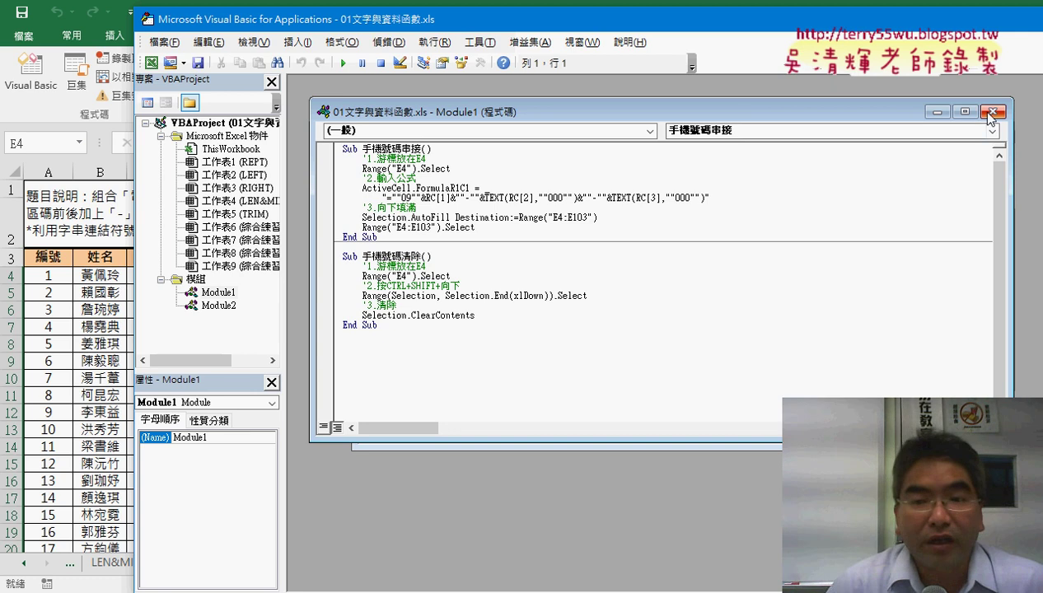
click(992, 111)
click(838, 151)
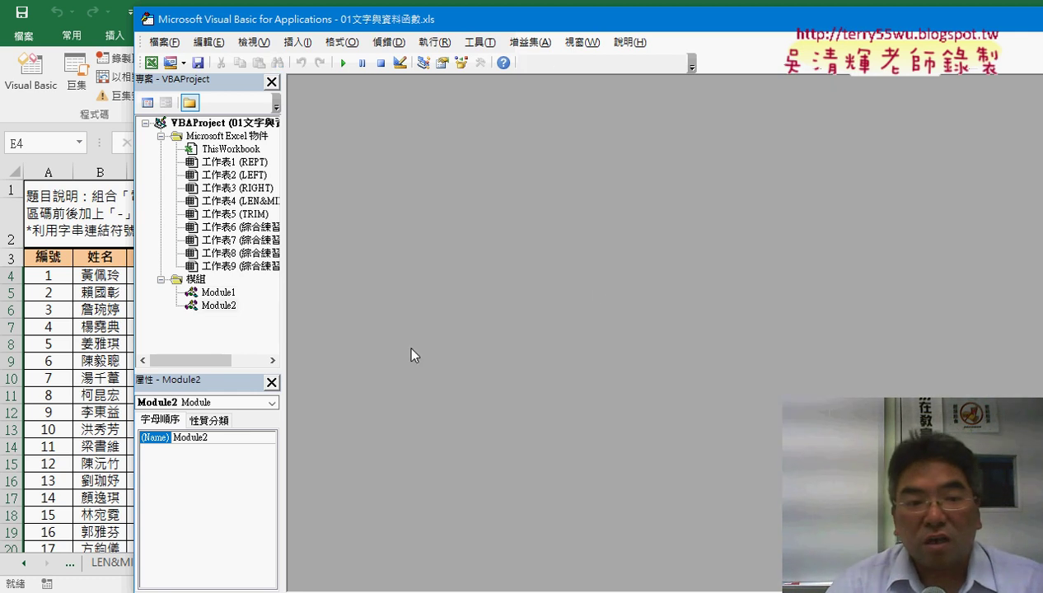
Open Module1's code maximized and make the project tree taller to show both modules
click(214, 295)
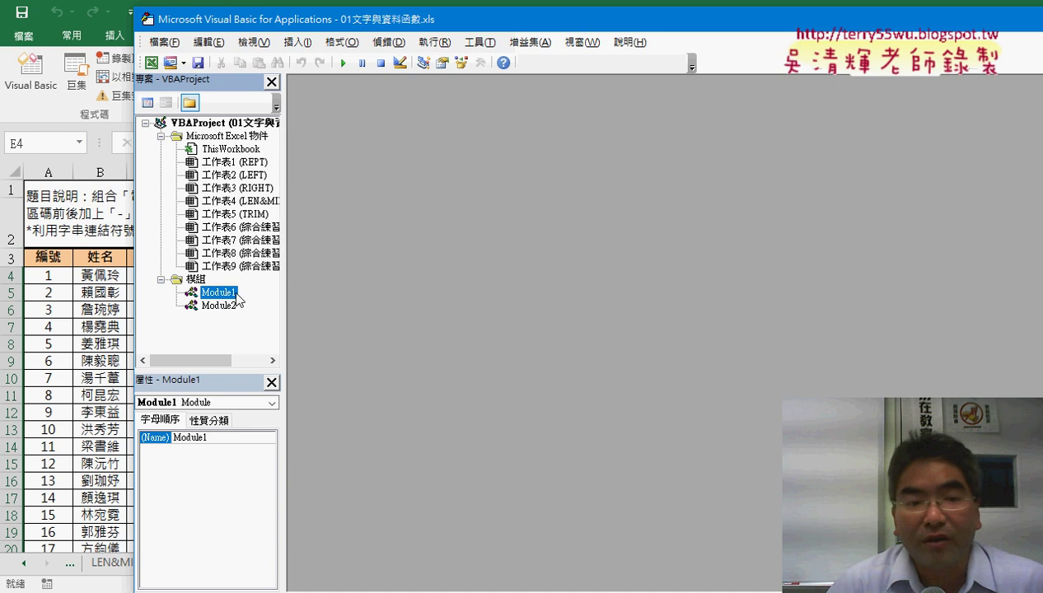
double_click(236, 295)
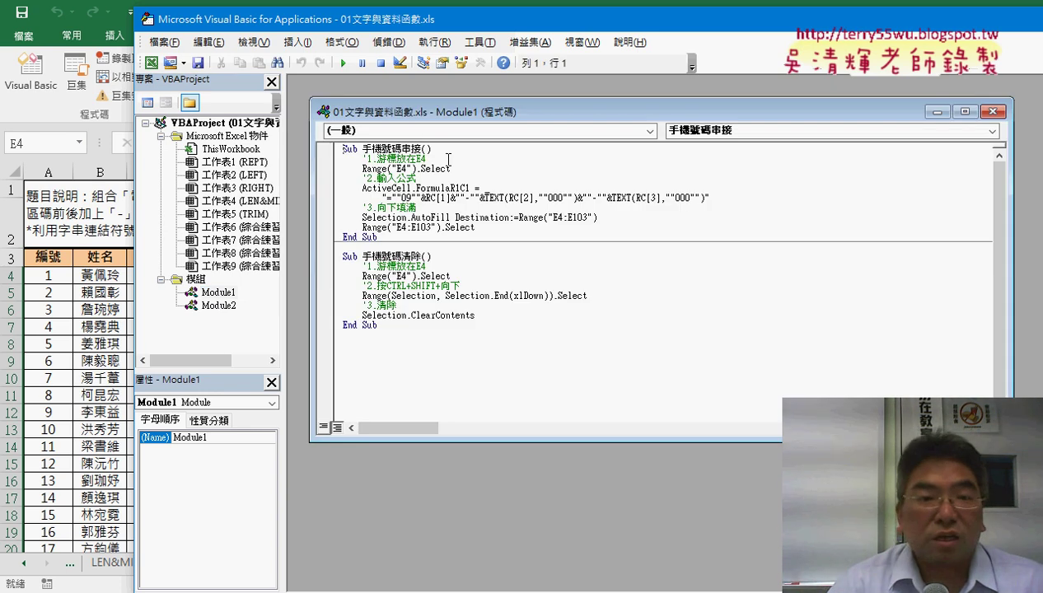
click(965, 111)
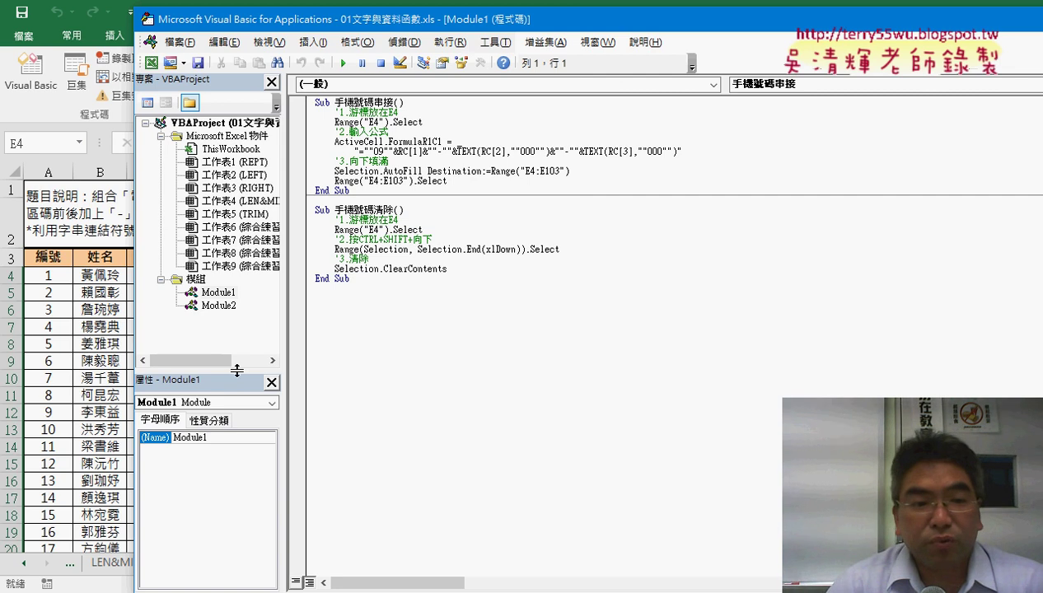
drag(238, 270, 238, 272)
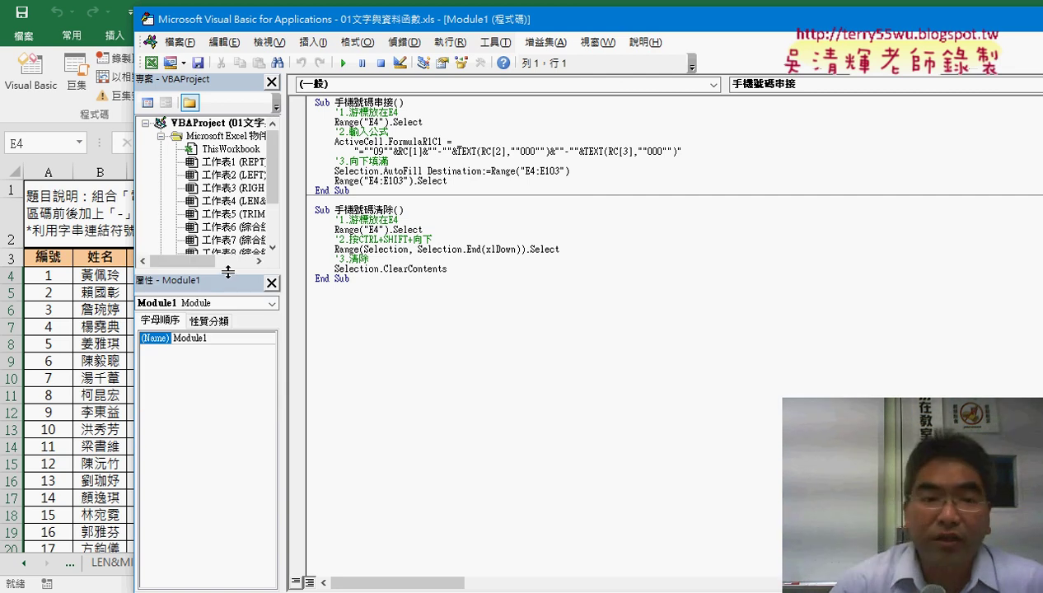
drag(228, 272, 242, 395)
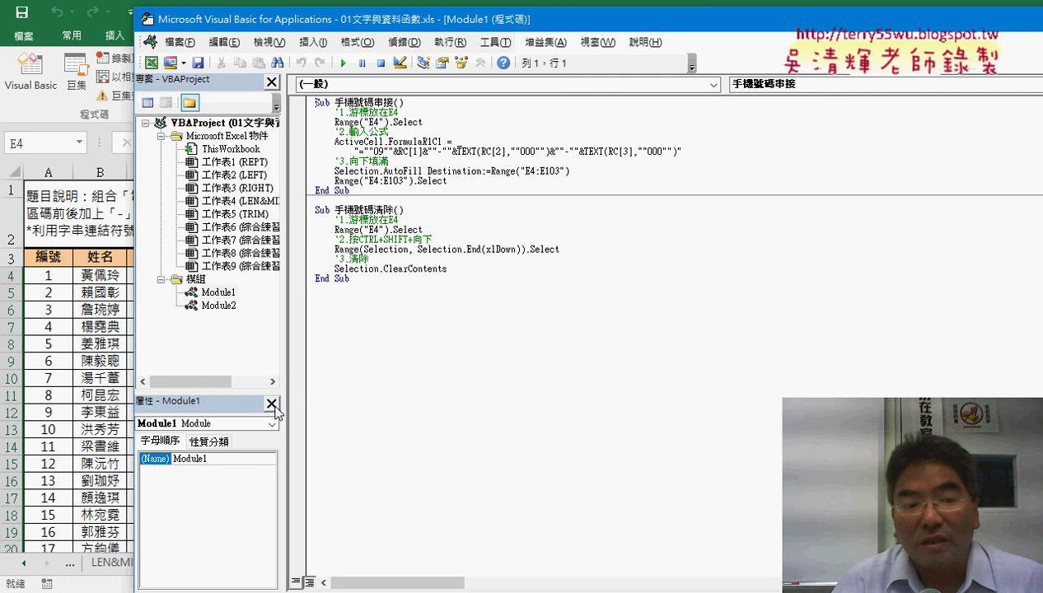
Close the Properties and Project Explorer panes and the Module1 code, then restore the editor window
click(271, 404)
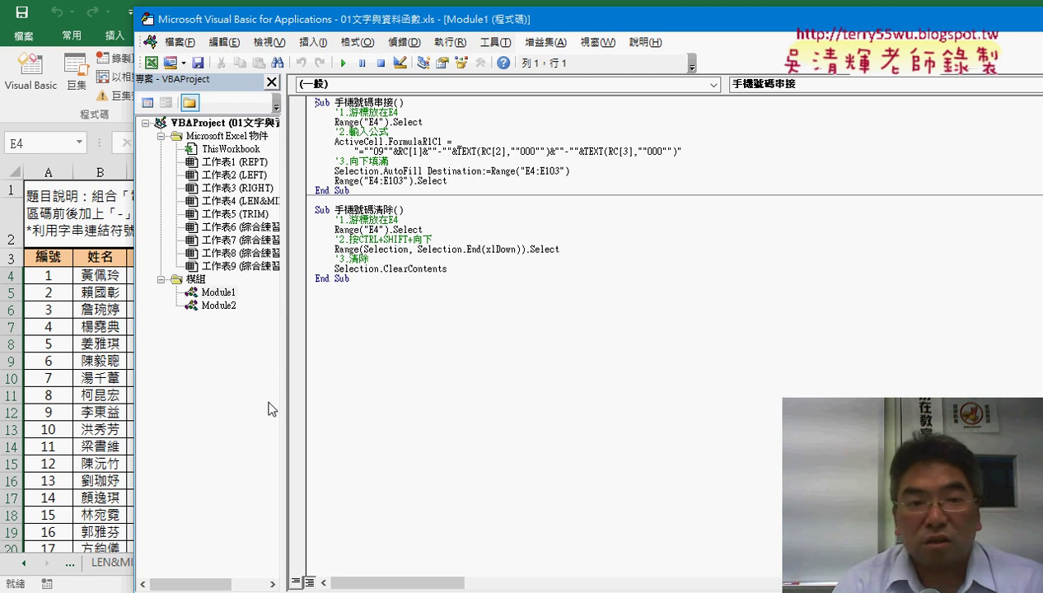
click(271, 83)
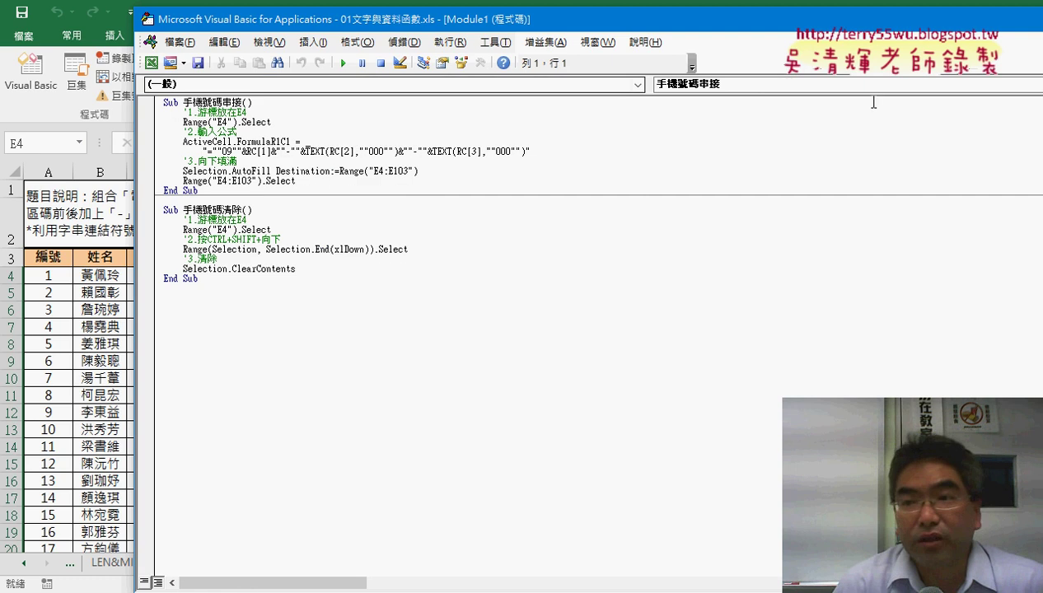
double_click(812, 18)
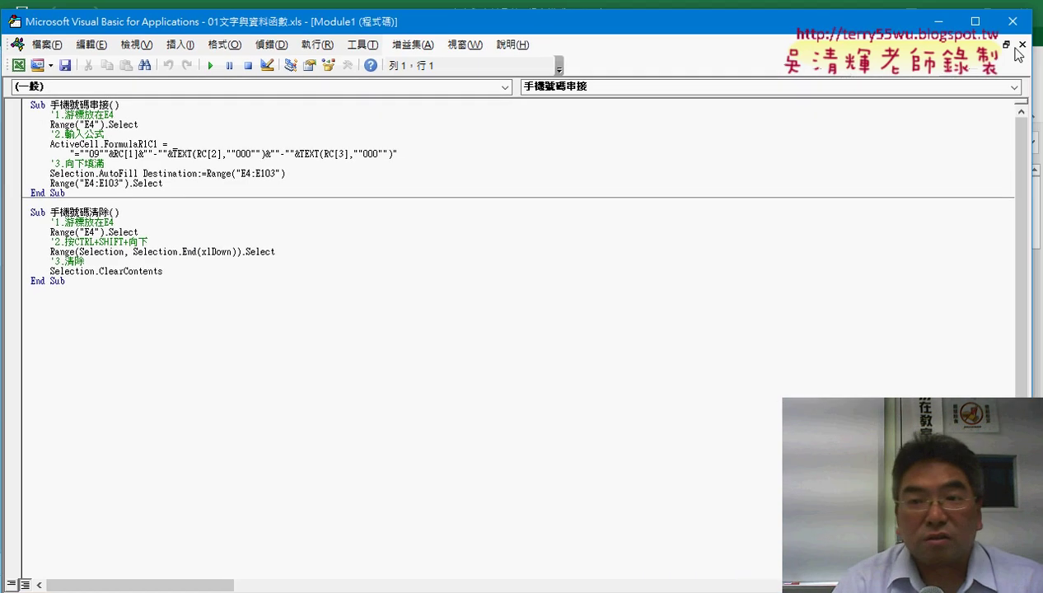
click(1022, 44)
double_click(272, 23)
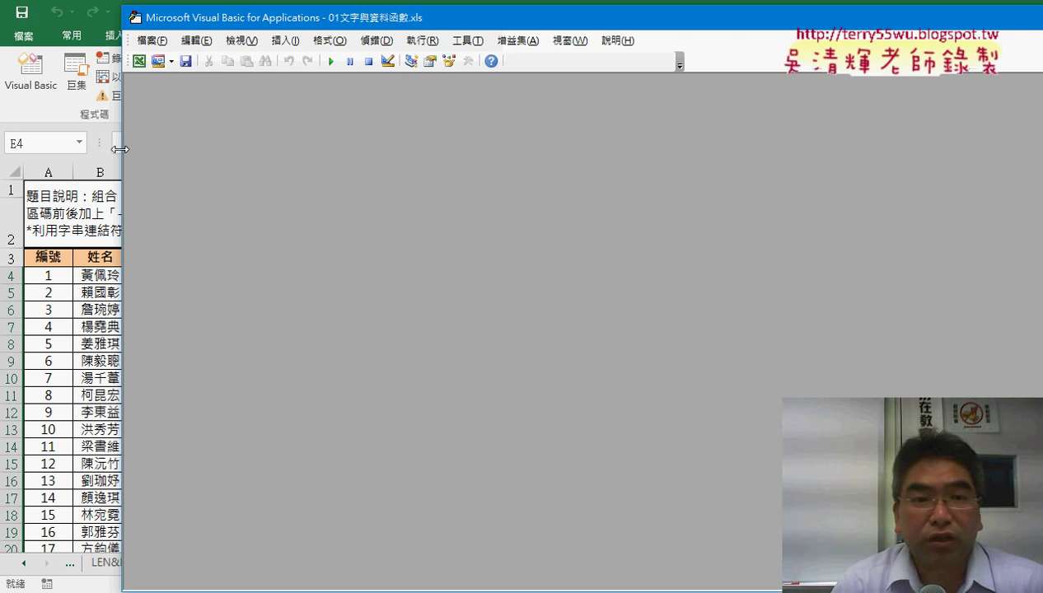
Reposition the VBA editor window, then close it and reopen it from Excel
drag(120, 149, 223, 144)
drag(390, 20, 220, 38)
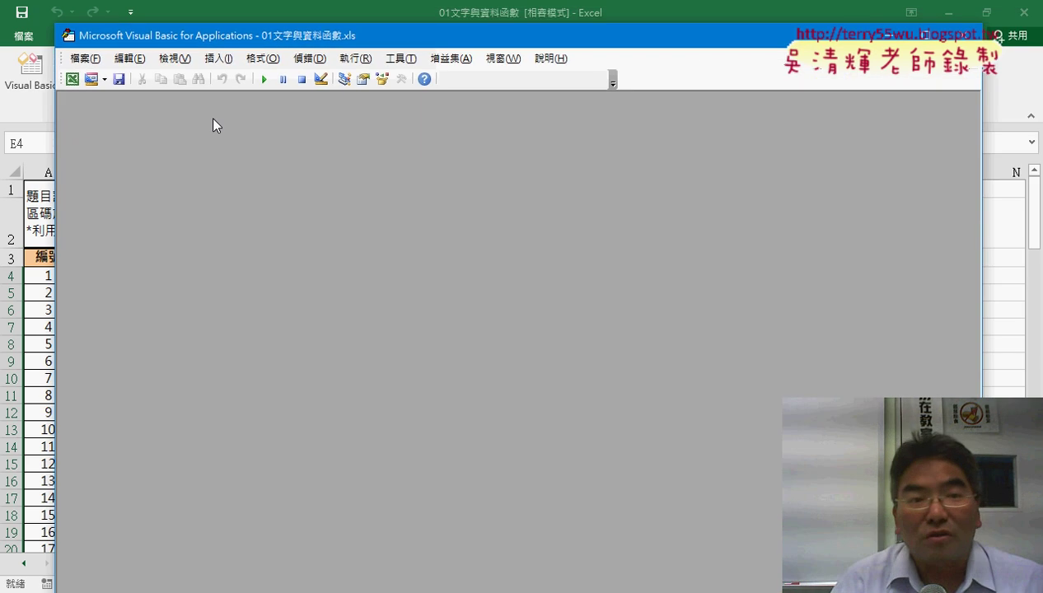
drag(285, 37, 312, 14)
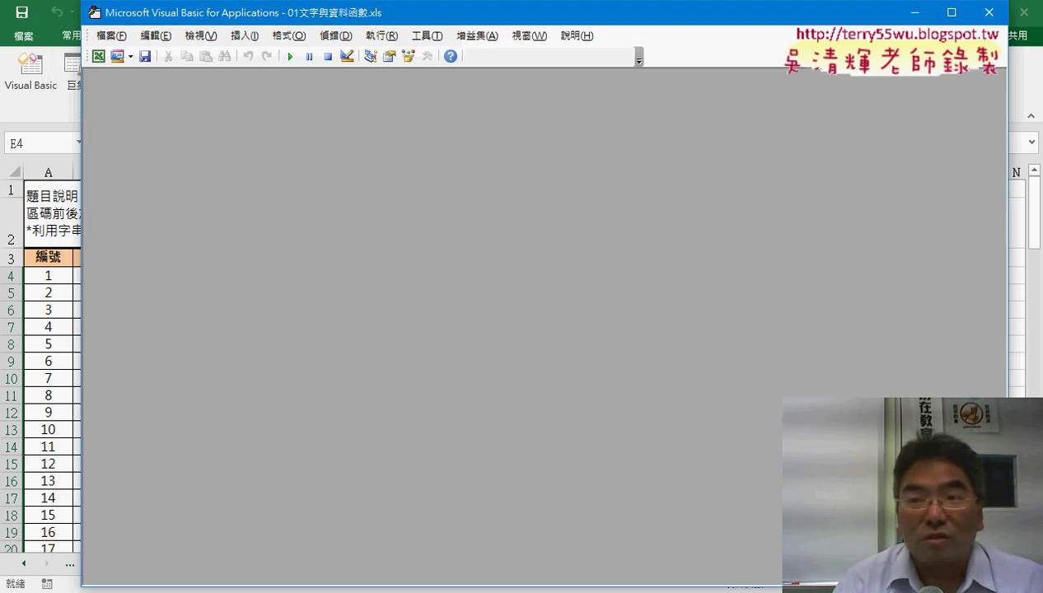
click(988, 12)
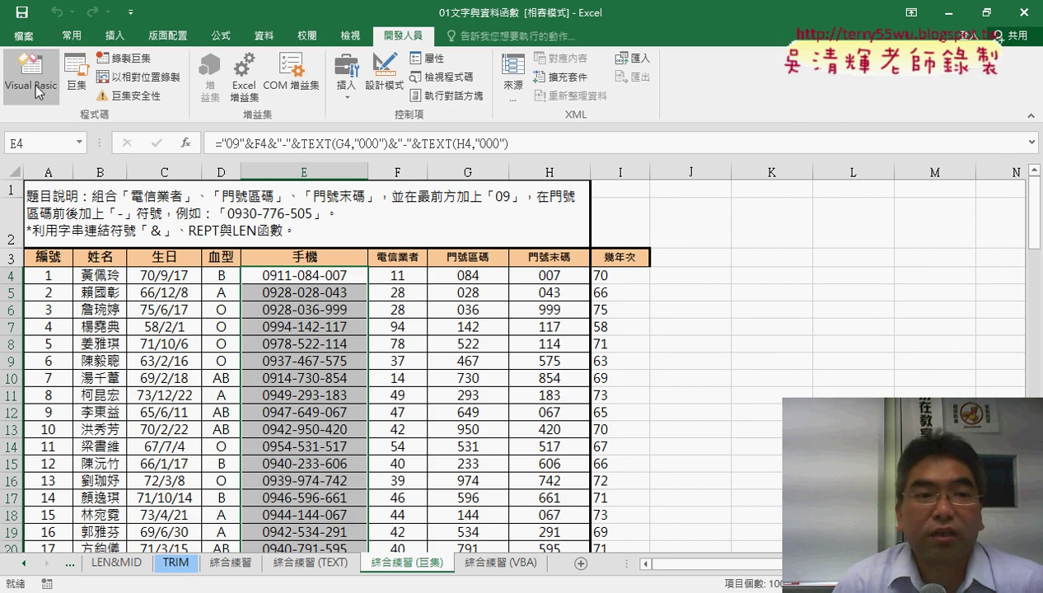
click(32, 85)
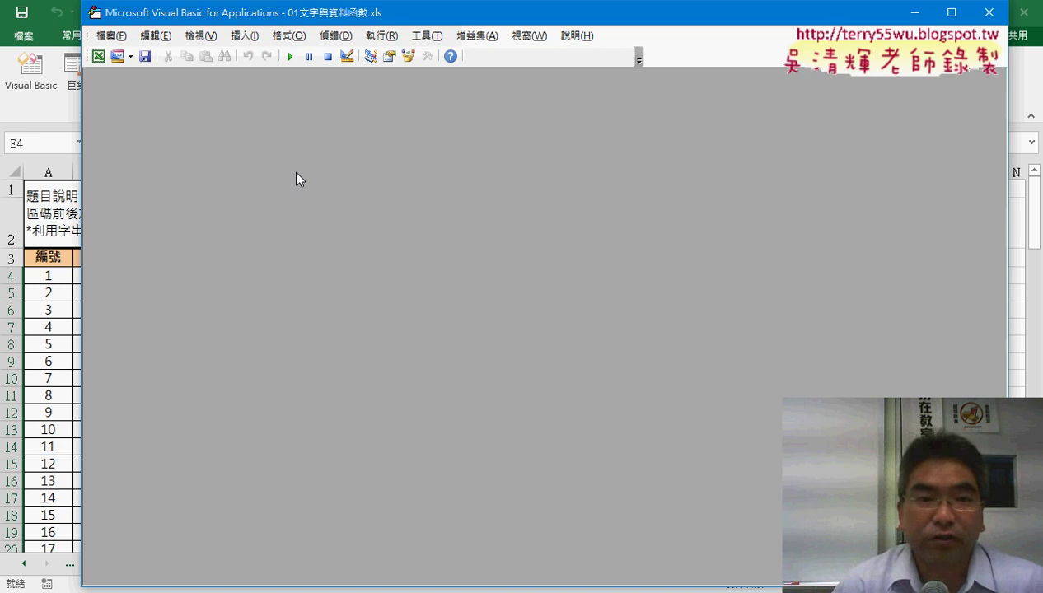
Bring up the 檢視(V) menu to reach 專案總管 (Project Explorer)
click(200, 35)
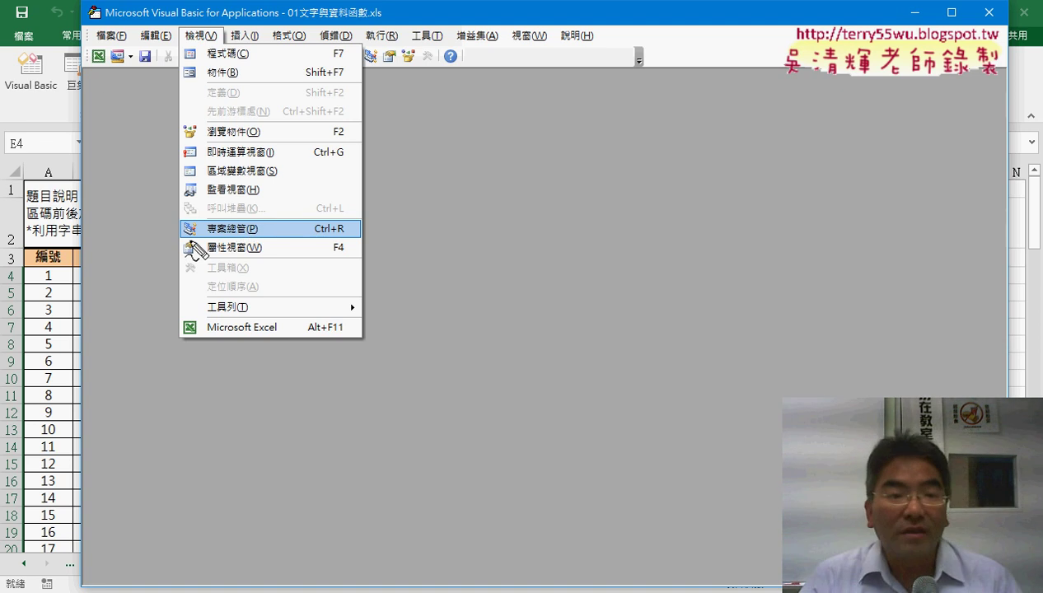
drag(216, 28, 223, 33)
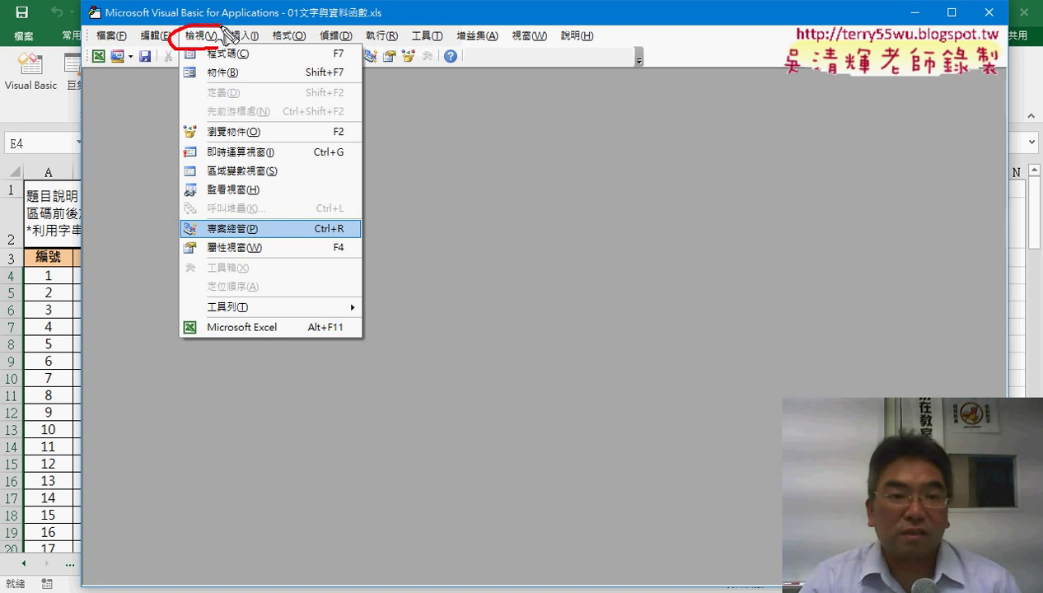
drag(247, 203, 251, 242)
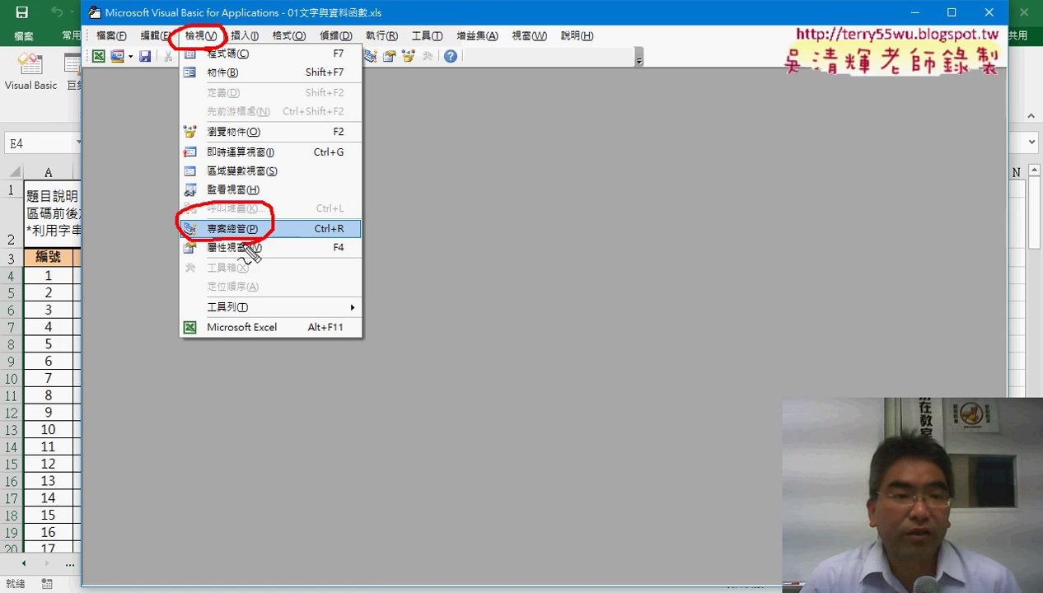
drag(170, 53, 154, 234)
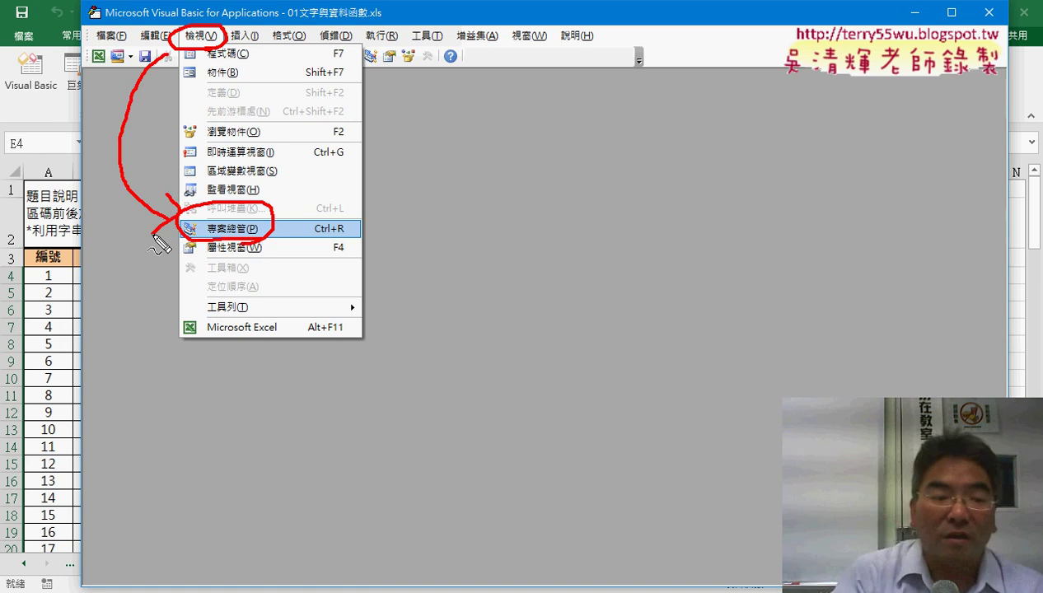
key(Escape)
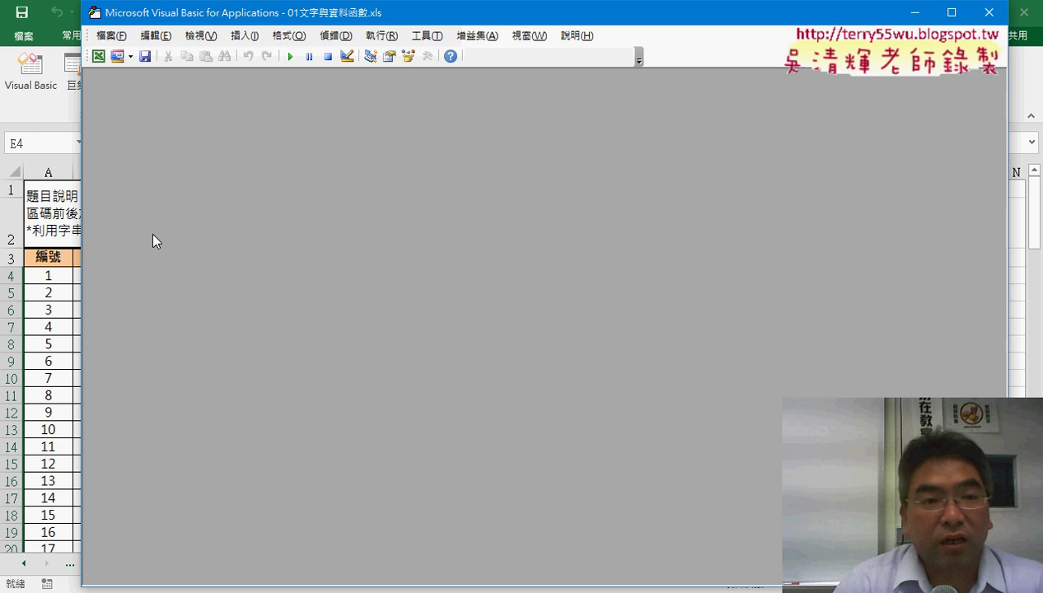
click(200, 35)
Show and widen Project Explorer, open Module1 and Module2, and review the 門號 and 清除 procedures
click(239, 228)
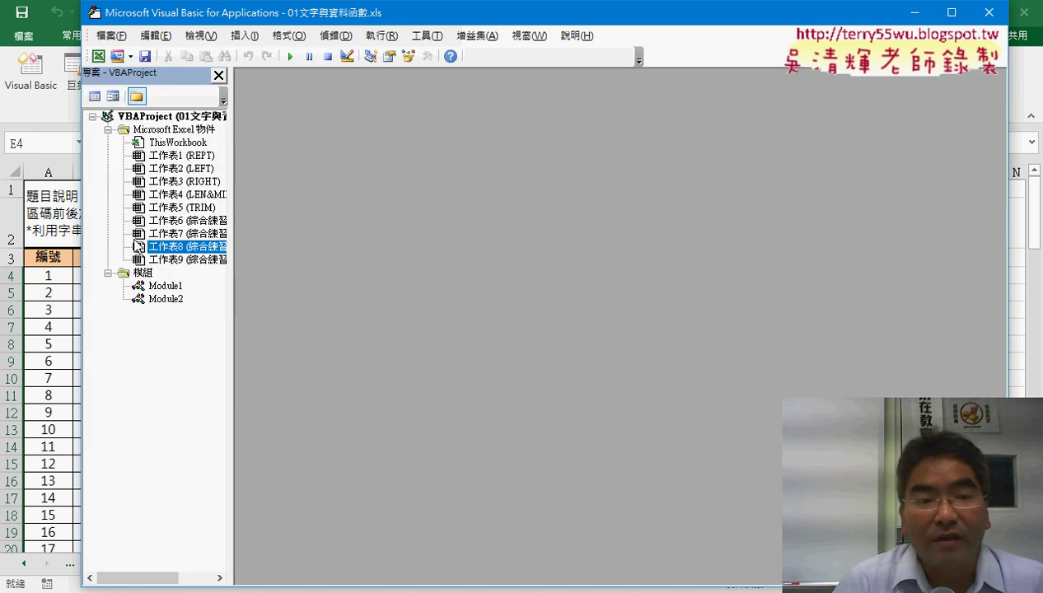
drag(228, 288, 288, 290)
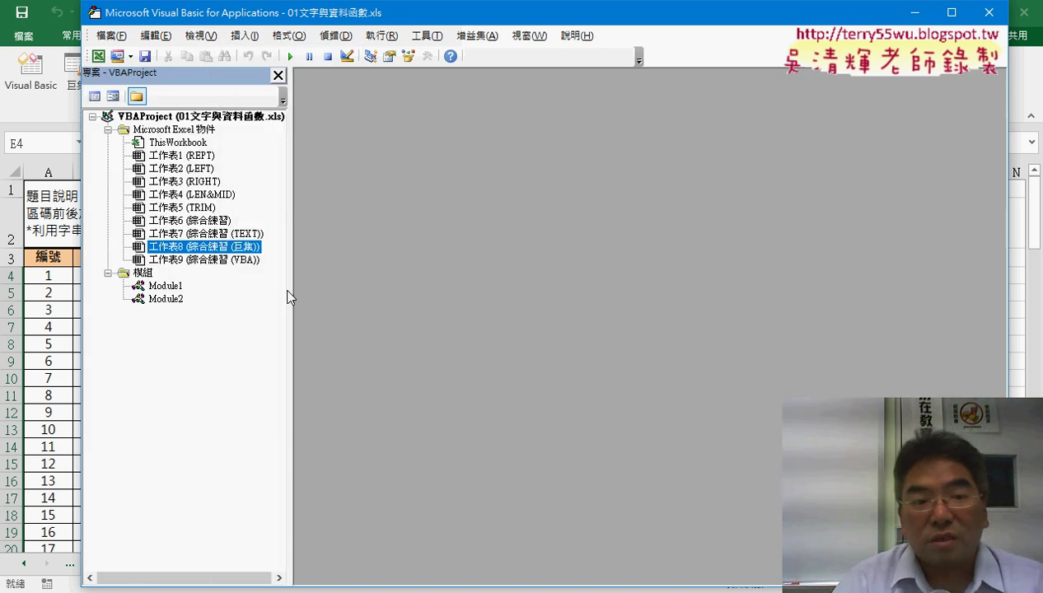
click(171, 288)
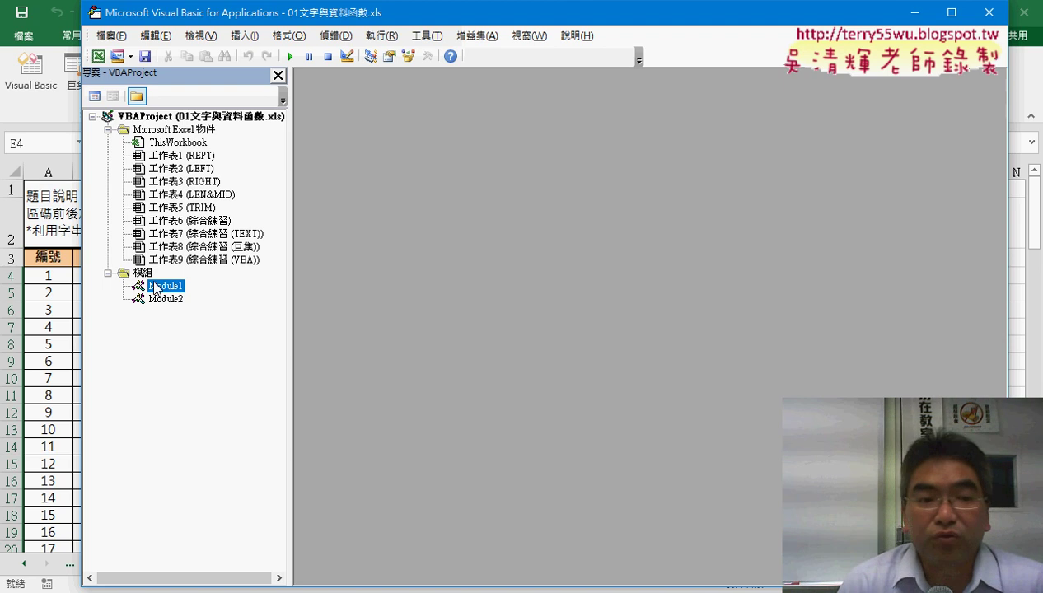
double_click(173, 288)
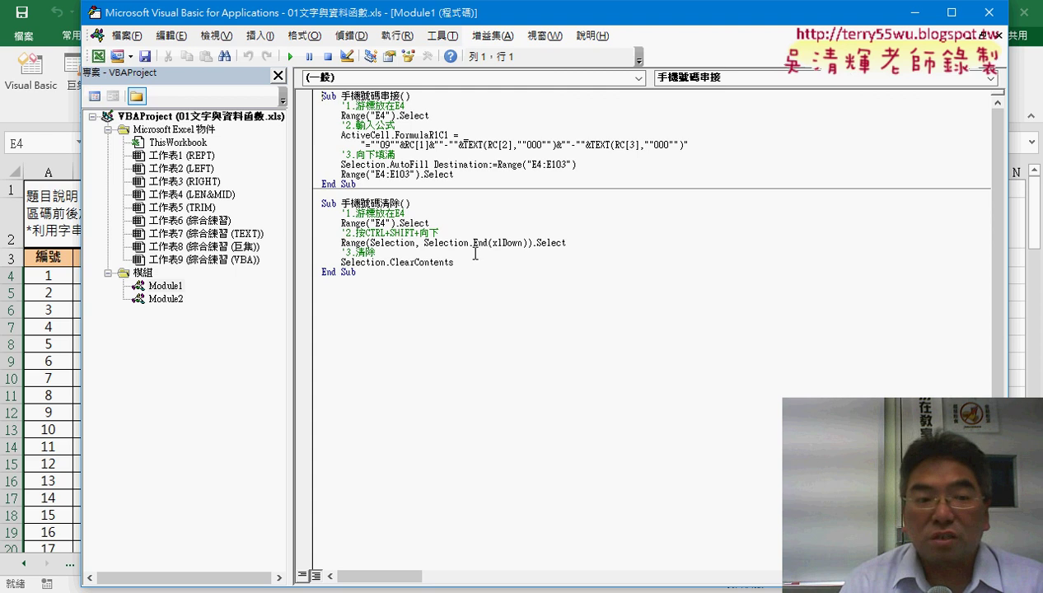
double_click(169, 299)
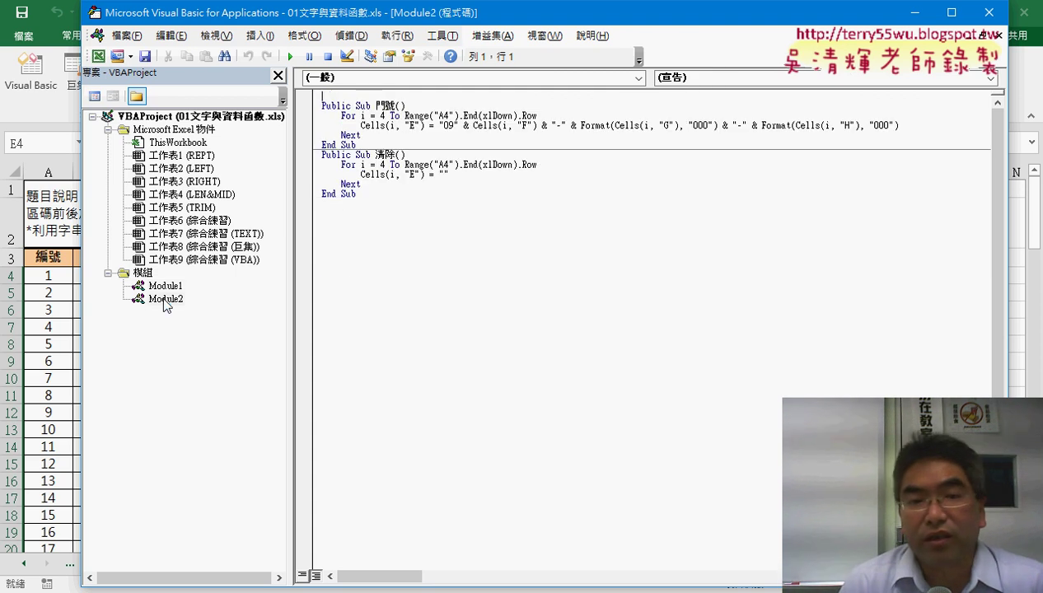
click(394, 106)
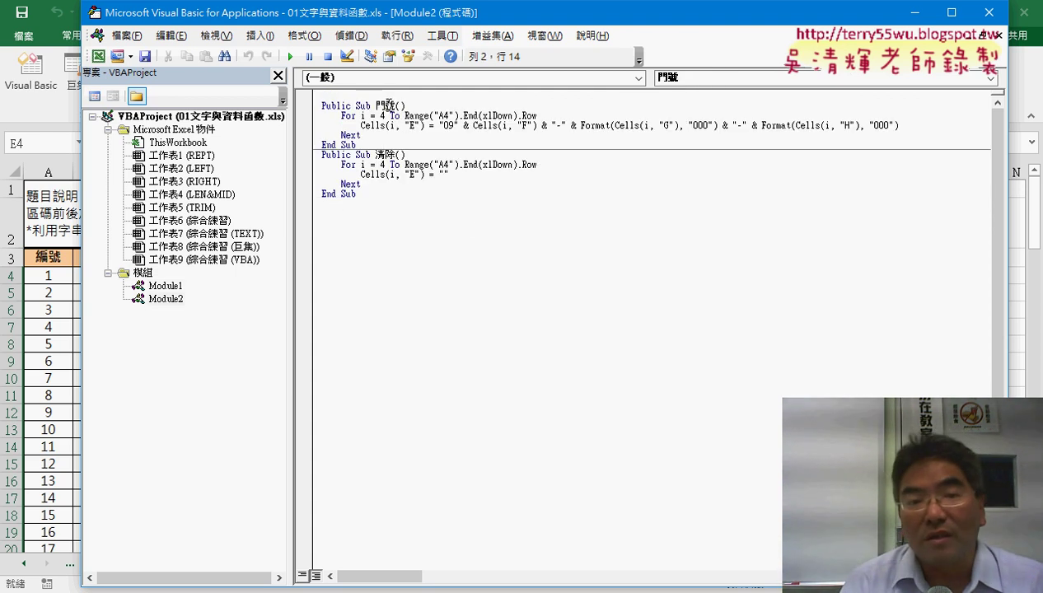
click(389, 155)
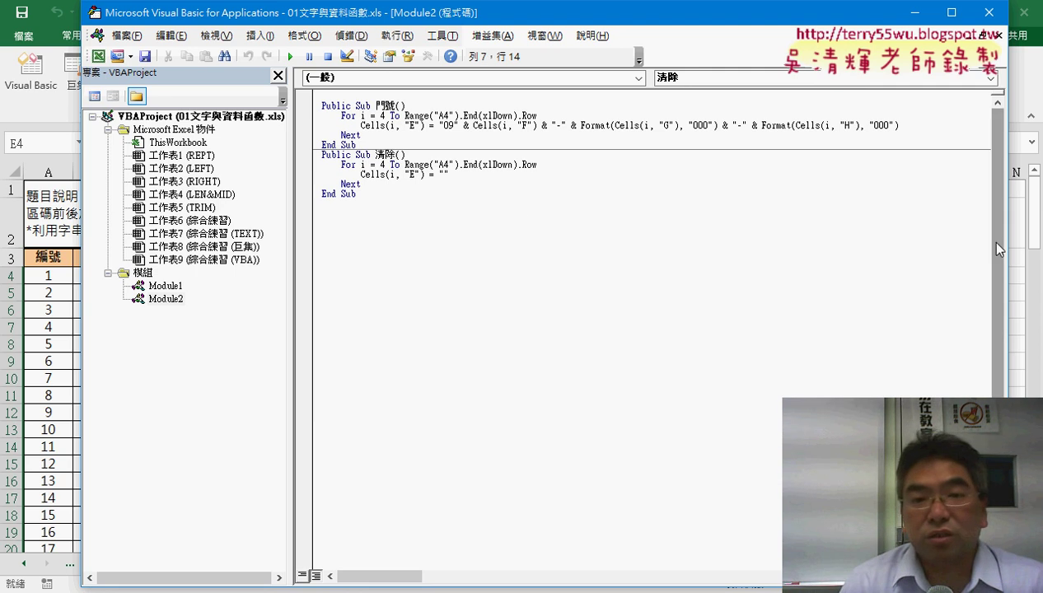
Bring Excel forward on the 綜合練習 (VBA) sheet and scroll up to row 1 beside the 門號 and 清除 buttons
click(1014, 327)
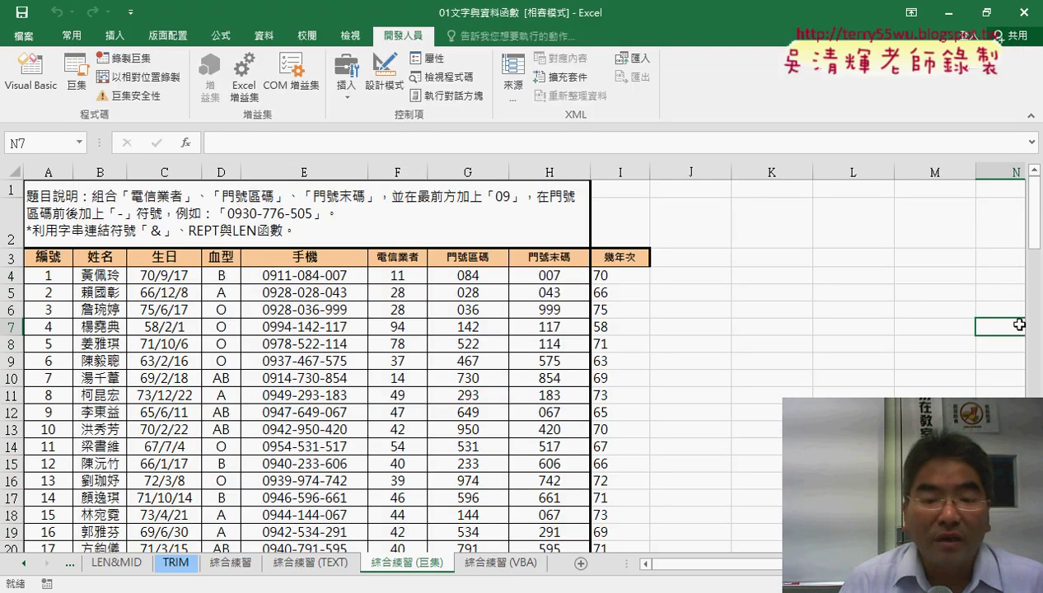
click(506, 569)
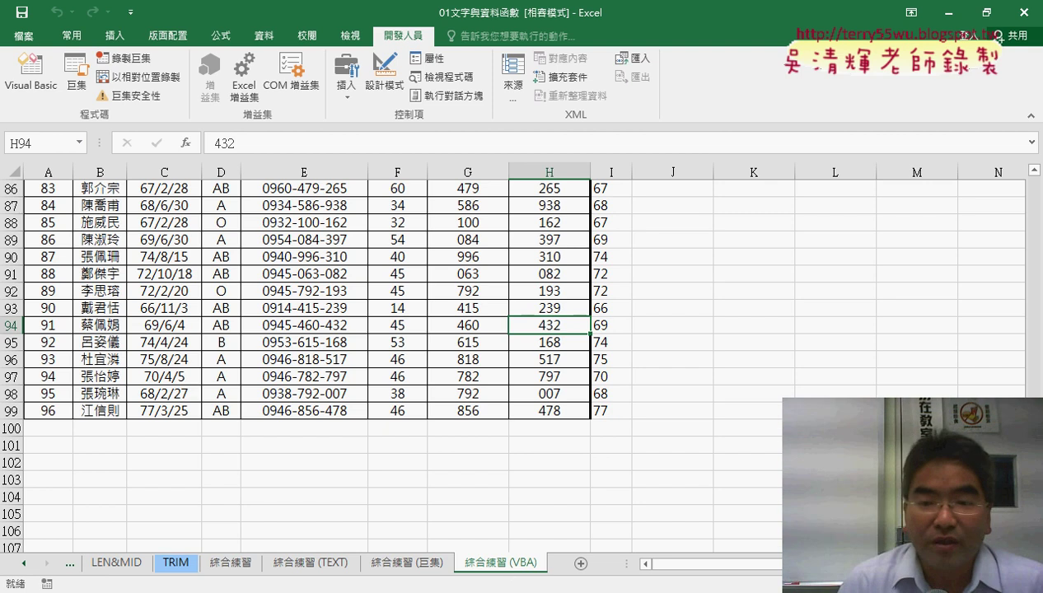
scroll(1009, 289, up, 2)
scroll(1009, 288, up, 7)
scroll(1005, 213, up, 20)
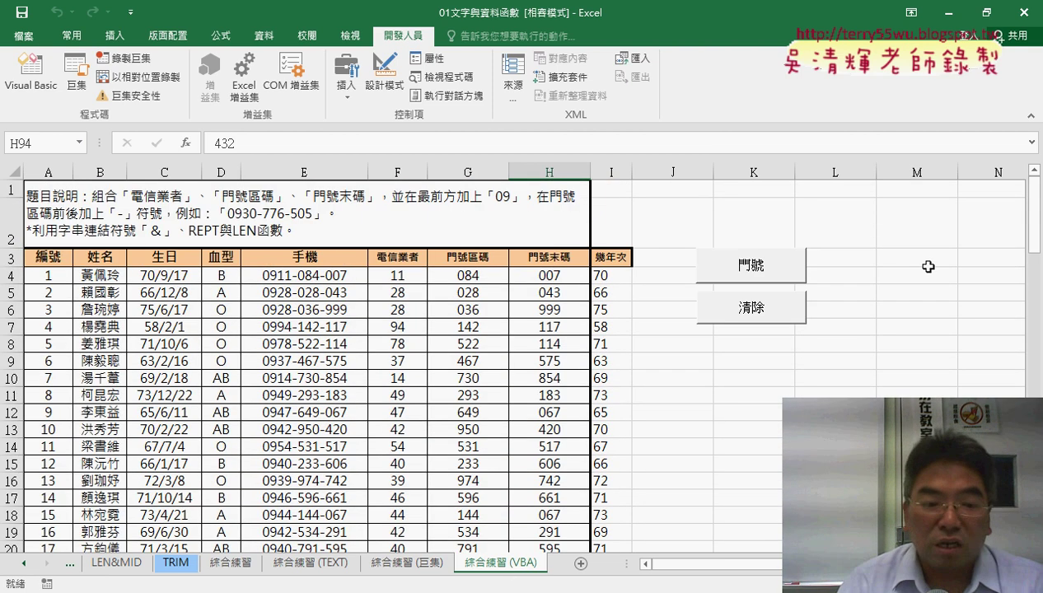
Look over the YouTube course playlist, then minimise the browser to return to Excel
mouse_move(272, 586)
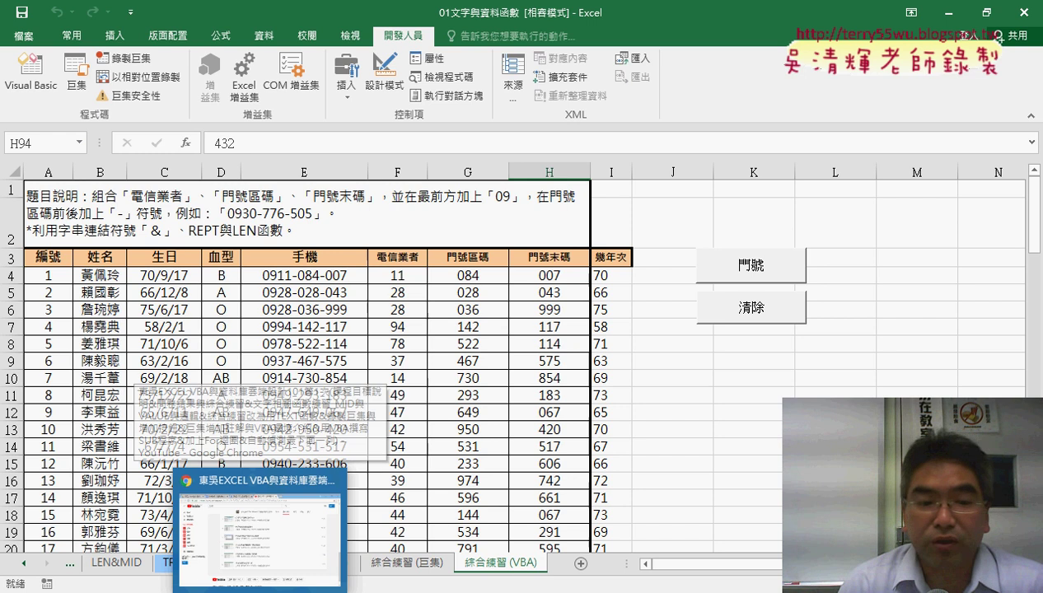
click(293, 539)
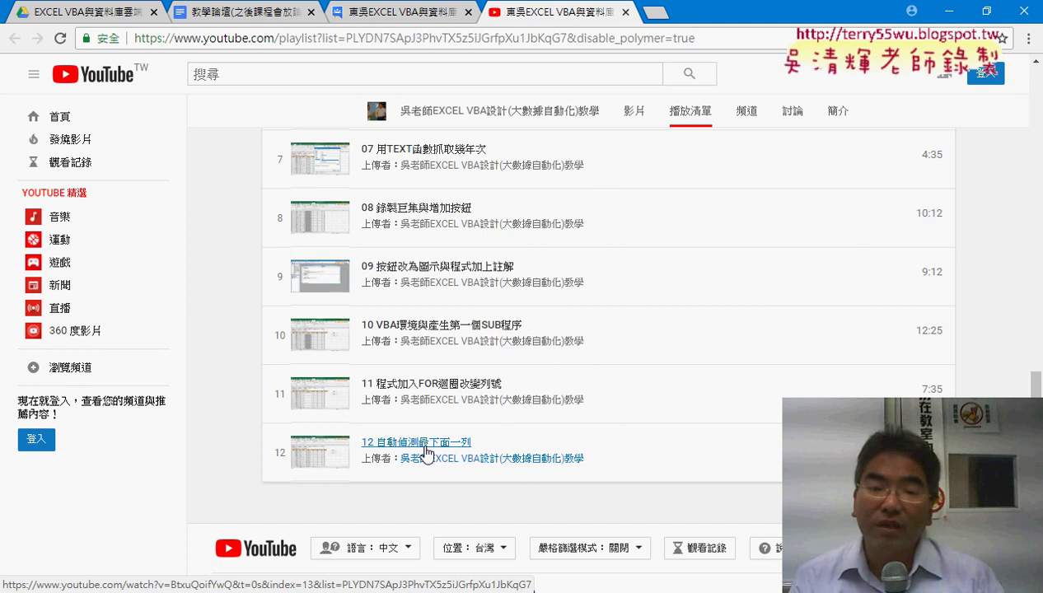
click(951, 12)
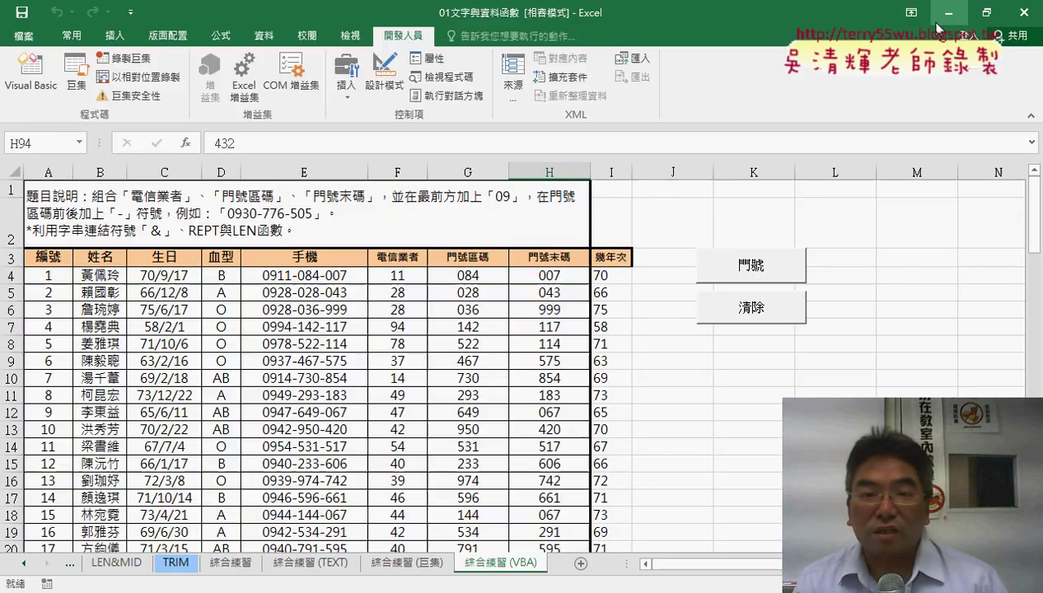
In Module2, briefly replace the 門號 loop's End(xlDown).Row end with 103, then undo it
click(40, 92)
double_click(176, 300)
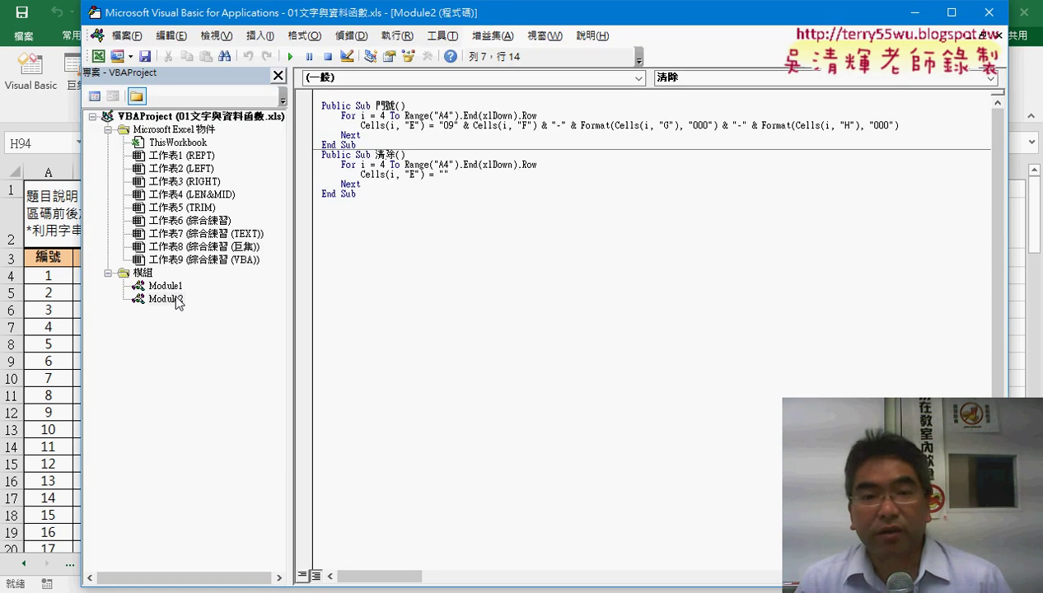
mouse_move(540, 115)
mouse_down()
mouse_move(410, 123)
mouse_move(540, 115)
mouse_up()
text(10)
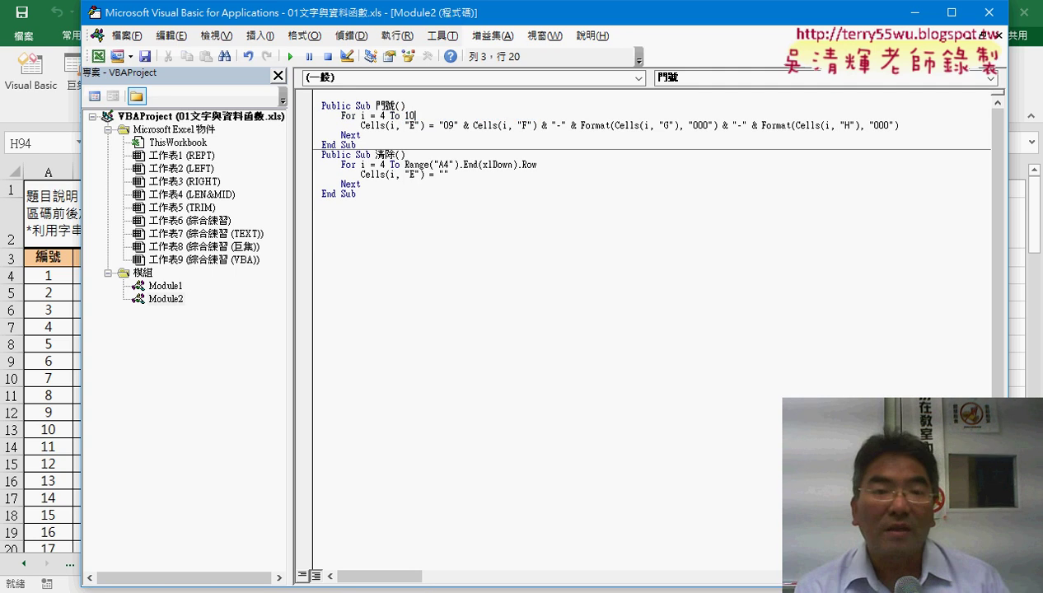
text(3)
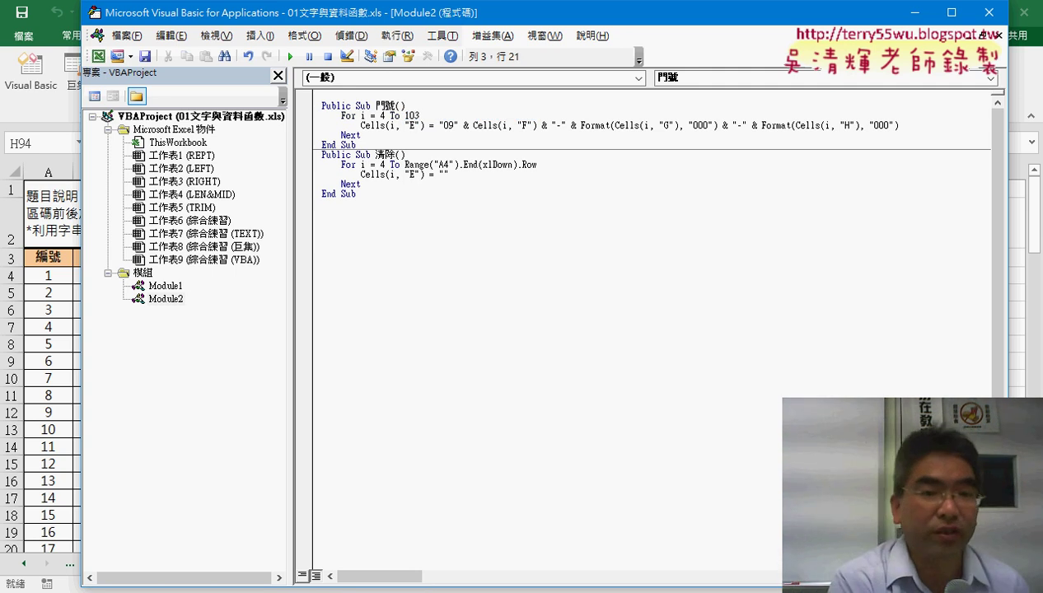
key(ctrl+z)
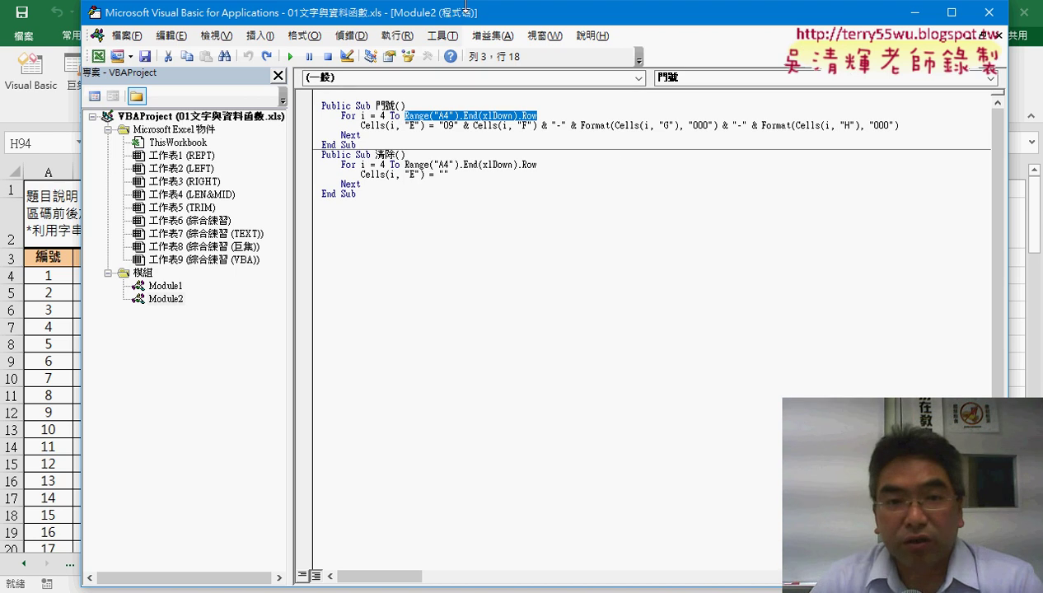
mouse_move(461, 10)
mouse_down()
mouse_move(465, 77)
mouse_move(476, 43)
mouse_up()
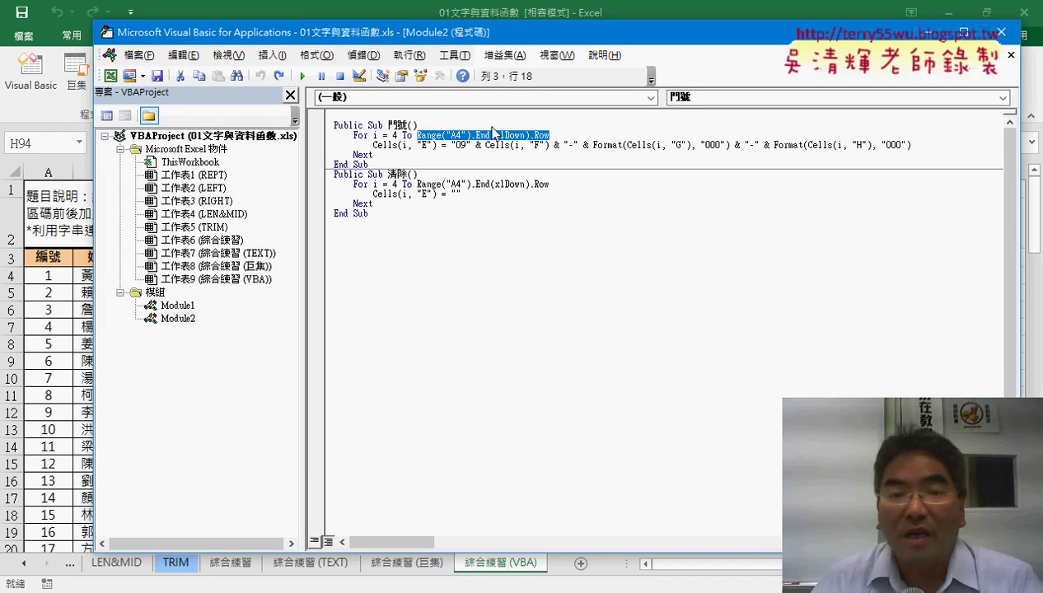
Set the VBA editor's code font size to 12 under Options > Editor Format
click(462, 64)
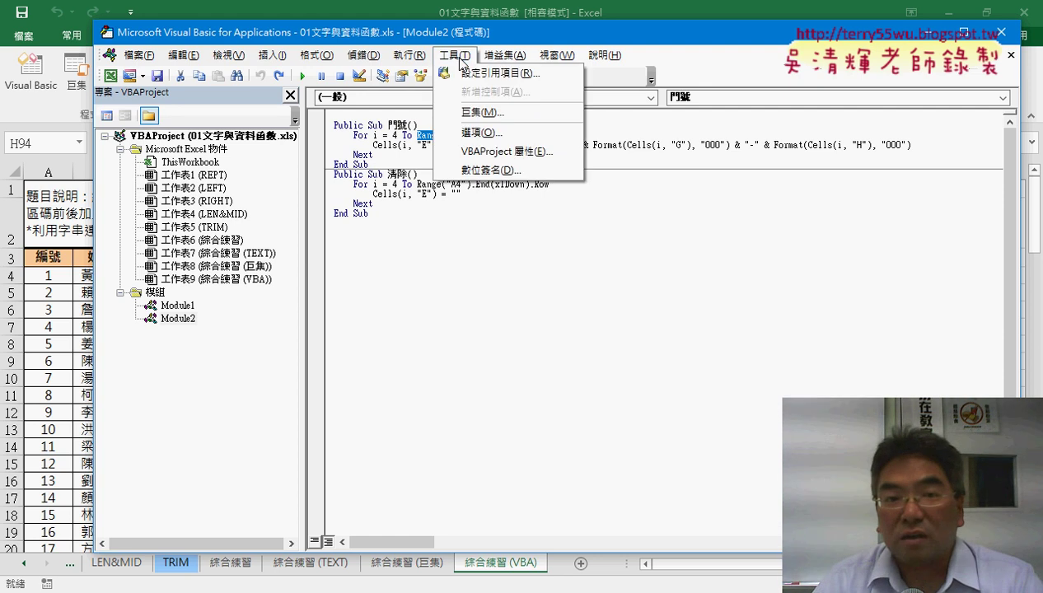
click(481, 132)
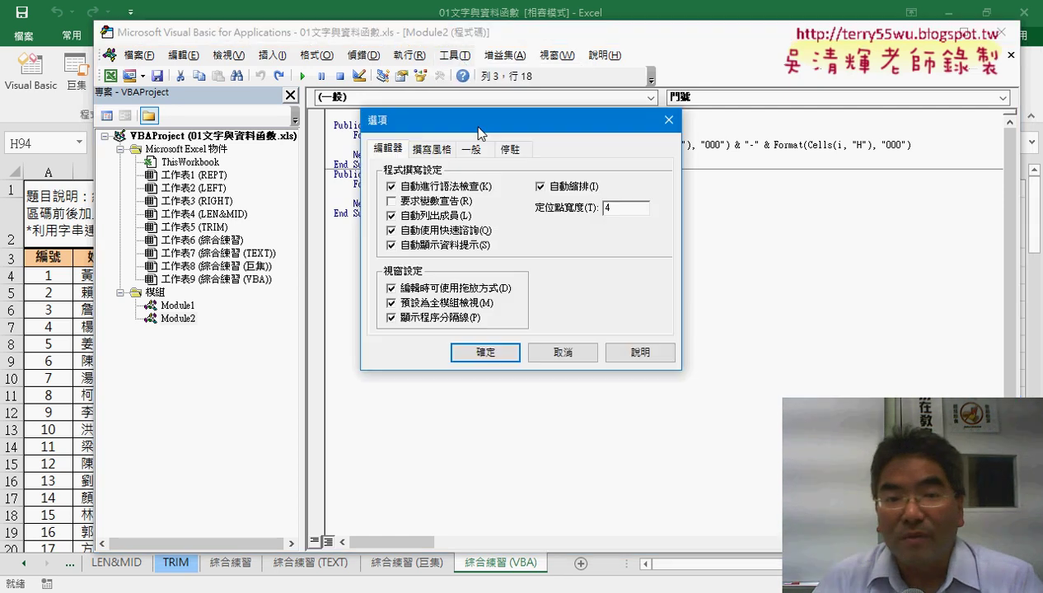
click(432, 149)
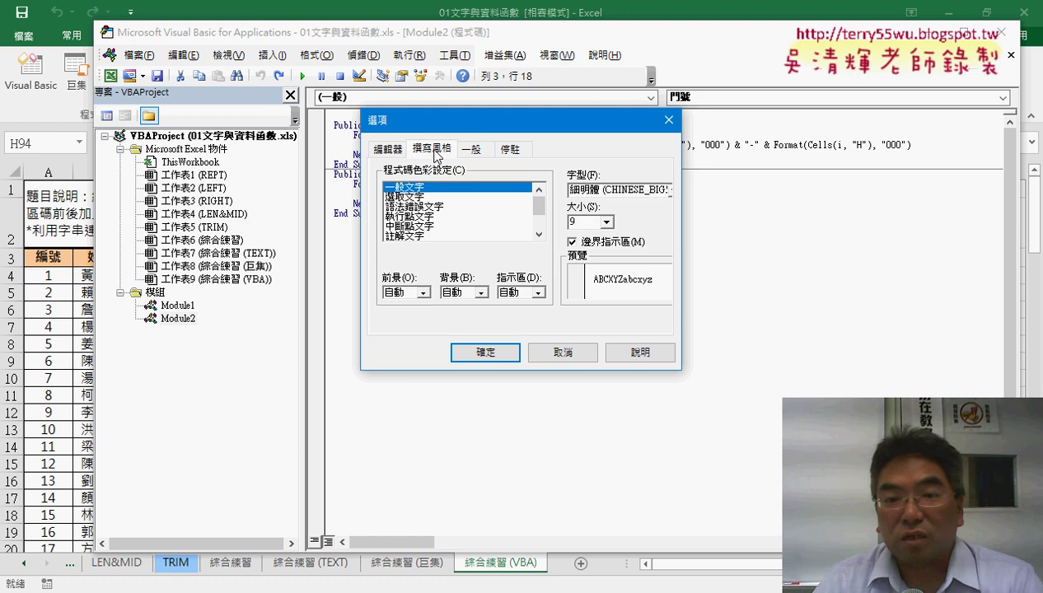
click(608, 223)
click(585, 265)
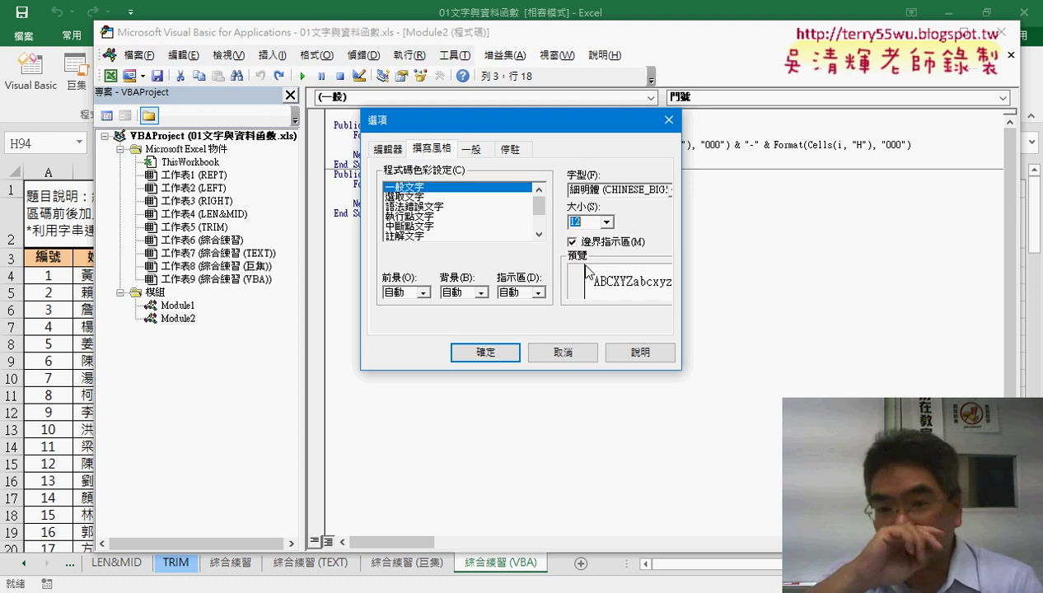
click(493, 353)
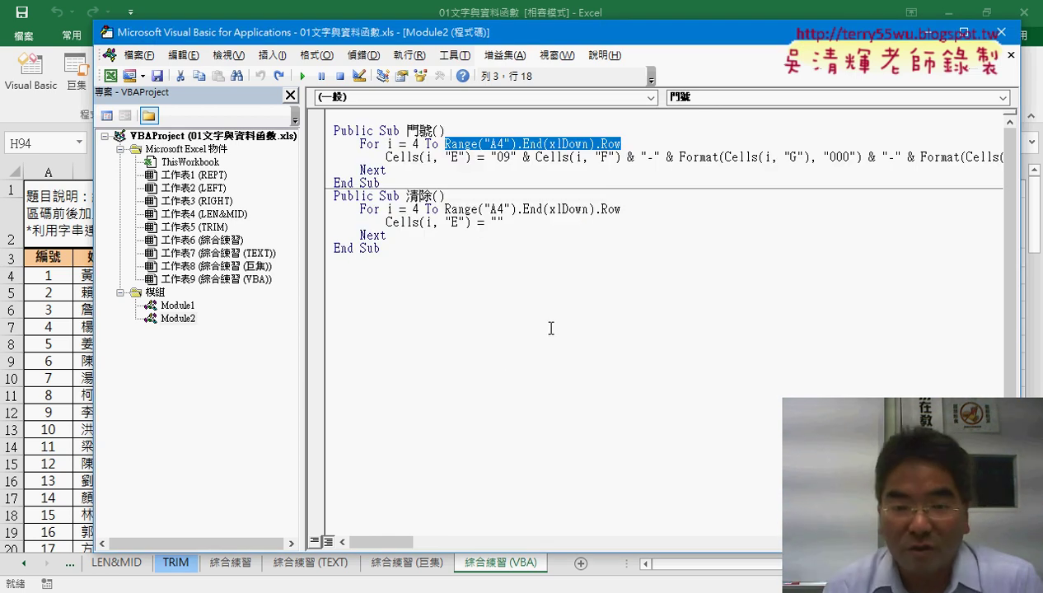
Delete the fixed 103 end value so the loop reads For i = 4 To, then return to cell A4
text(103)
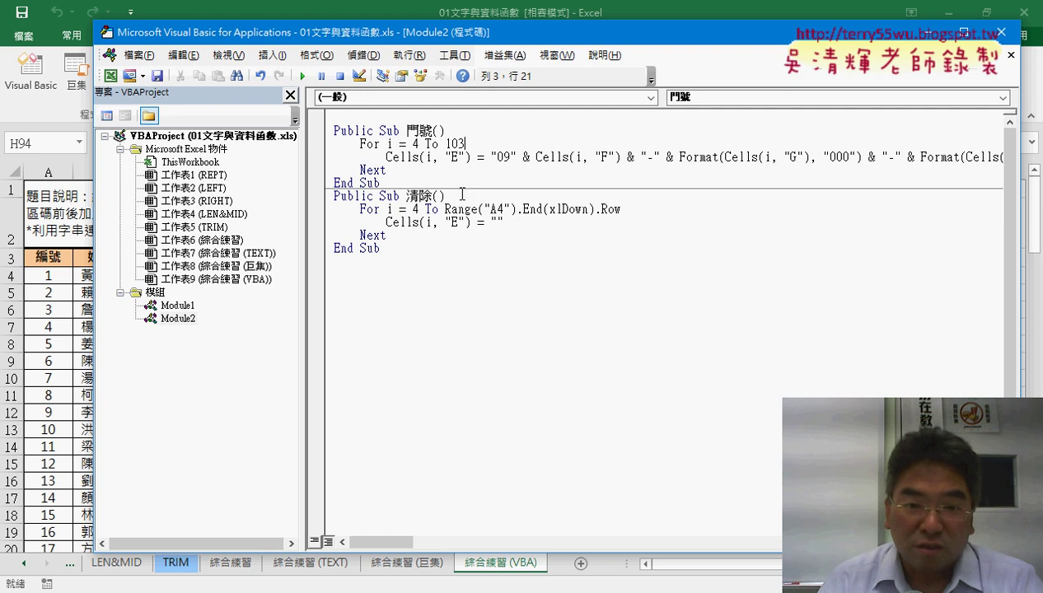
key(shift+Left)
key(shift+Left)
key(Delete)
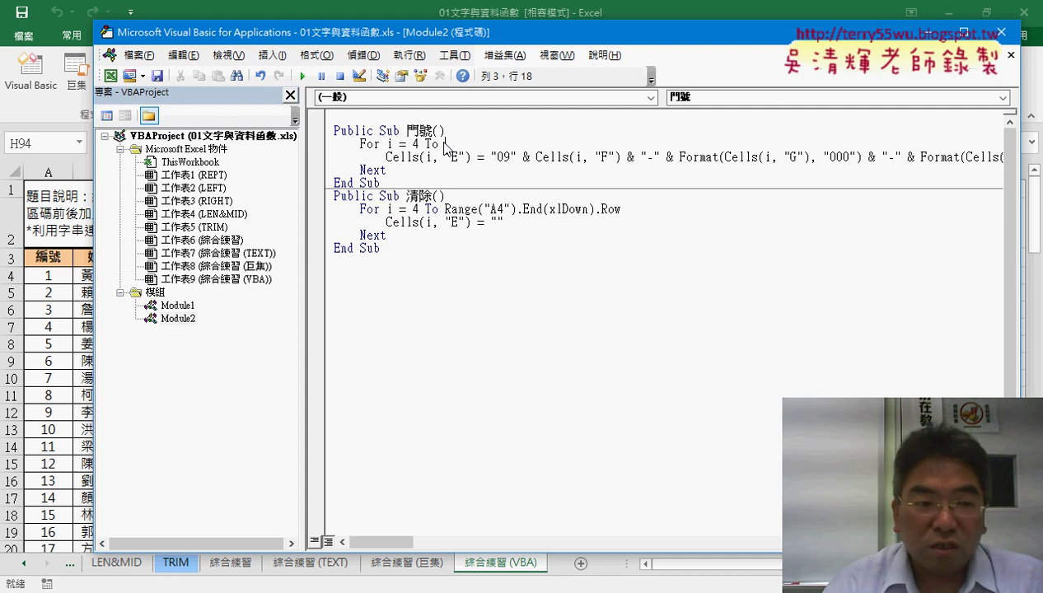
click(49, 280)
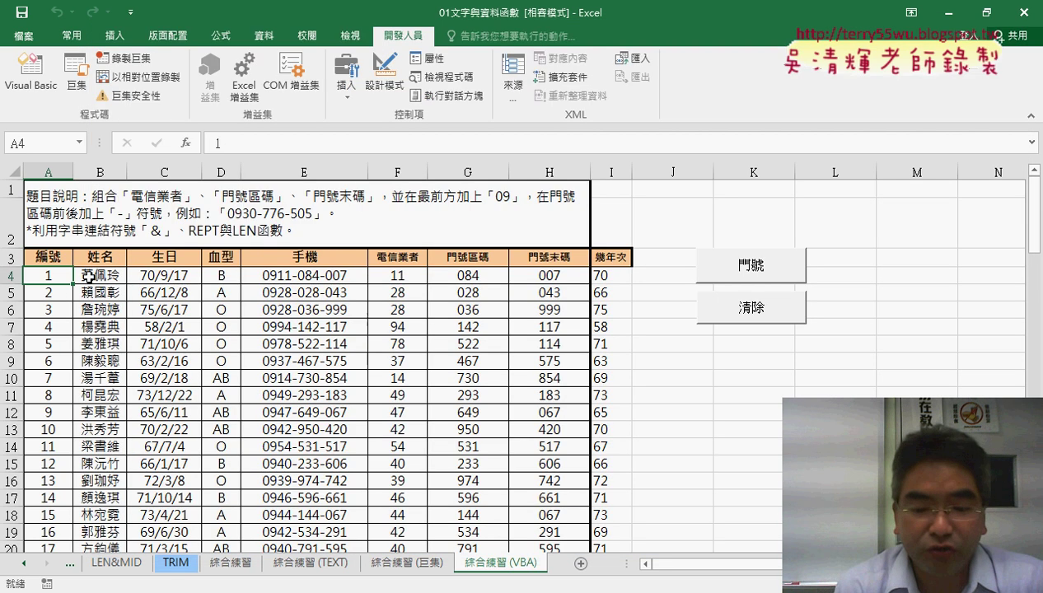
Jump from A4 with Ctrl+Down to confirm the data list ends at row 99
key(ctrl+Down)
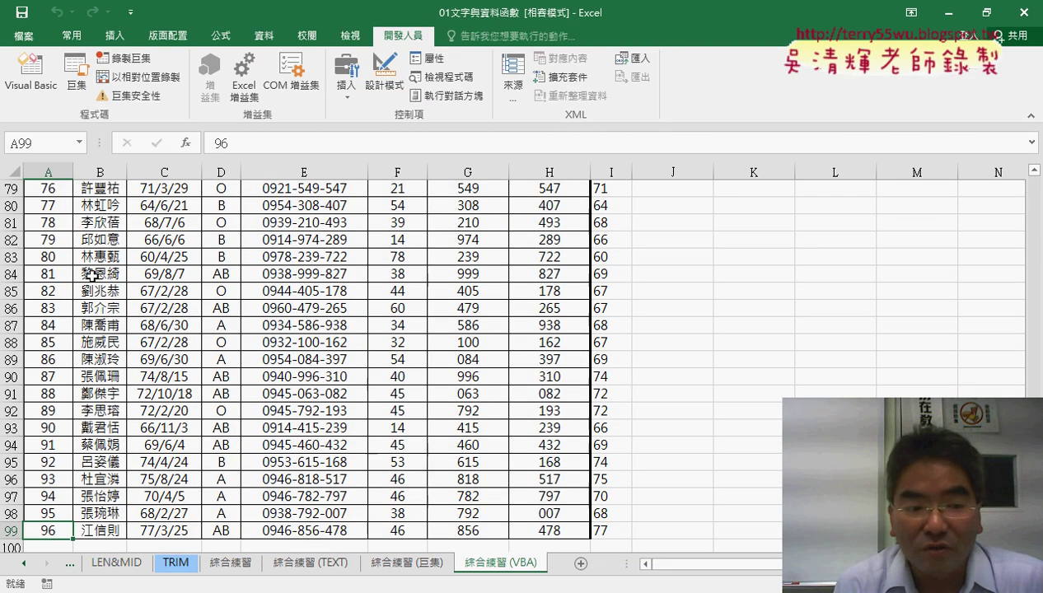
key(ctrl+Up)
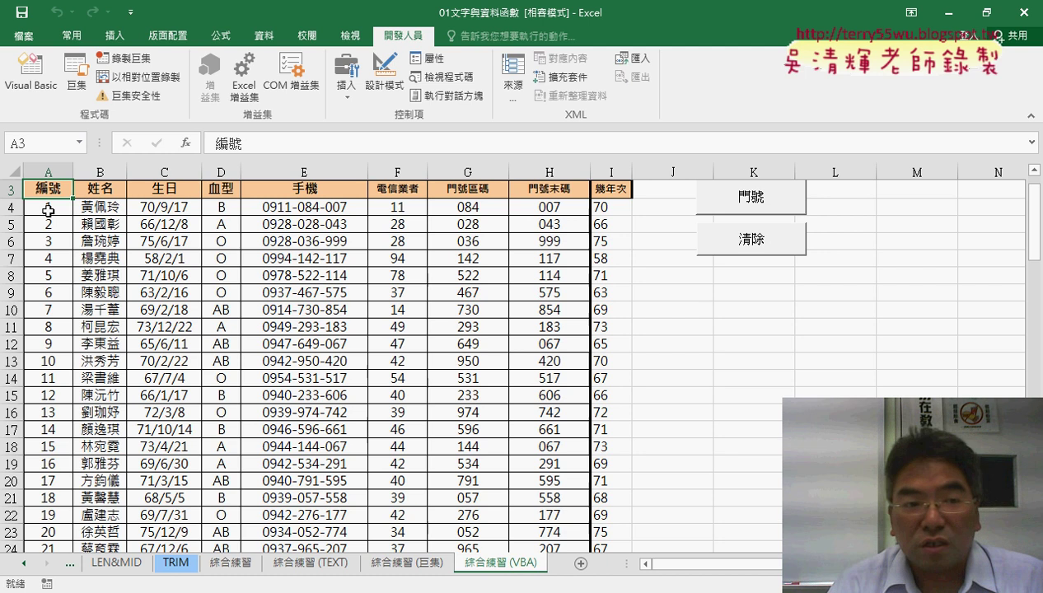
click(48, 210)
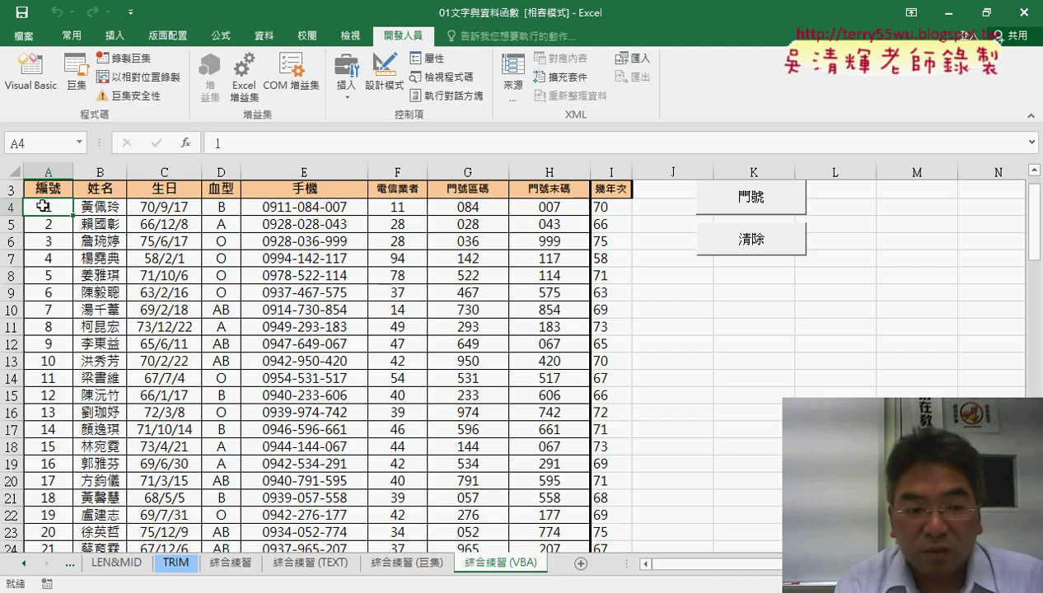
key(ctrl+Down)
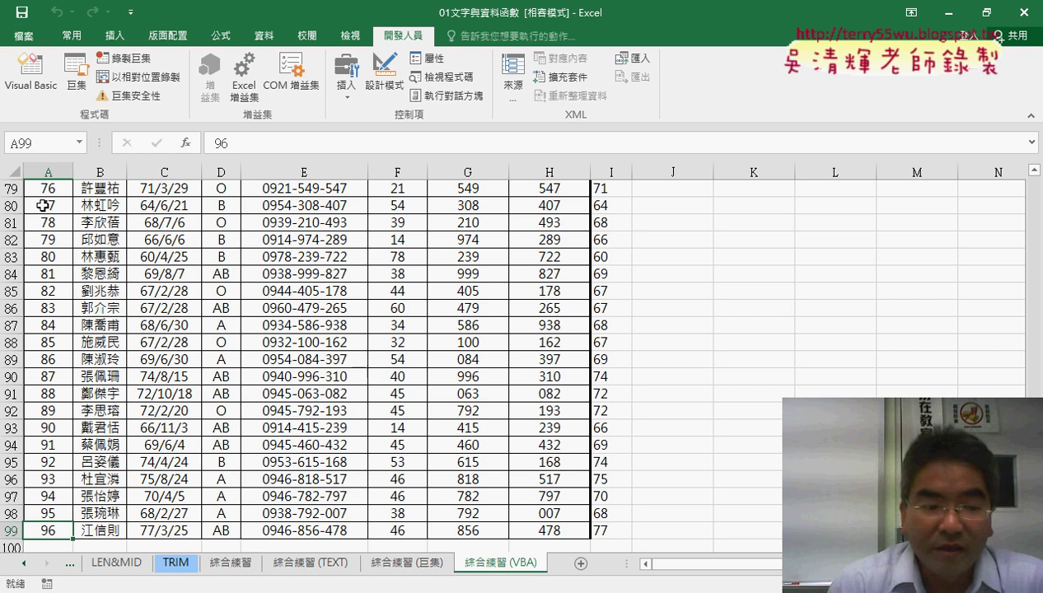
Bring the VBA editor with the Module2 code back to the front
click(31, 528)
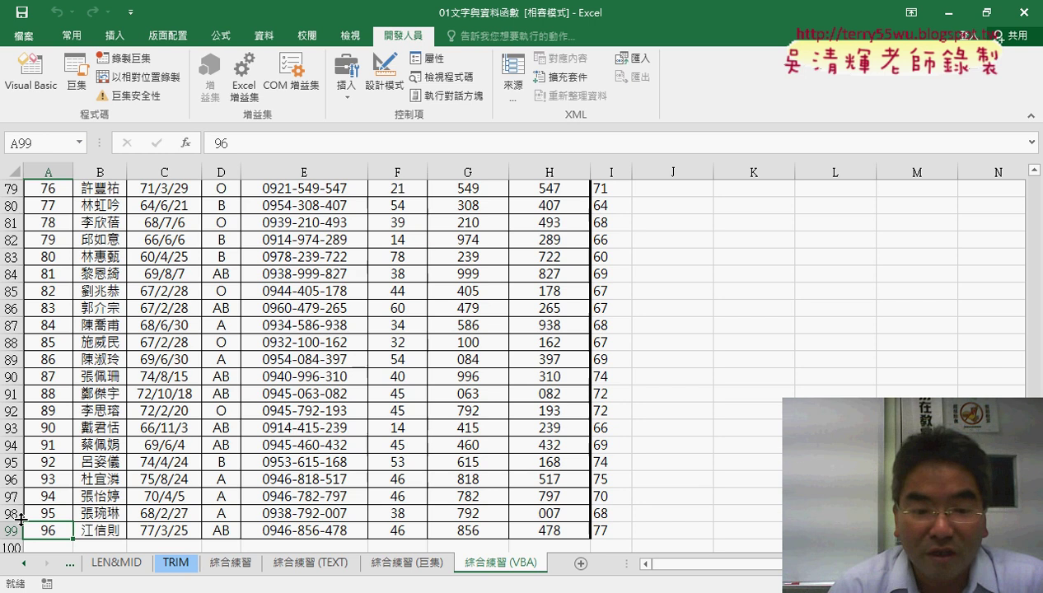
mouse_move(336, 589)
click(409, 507)
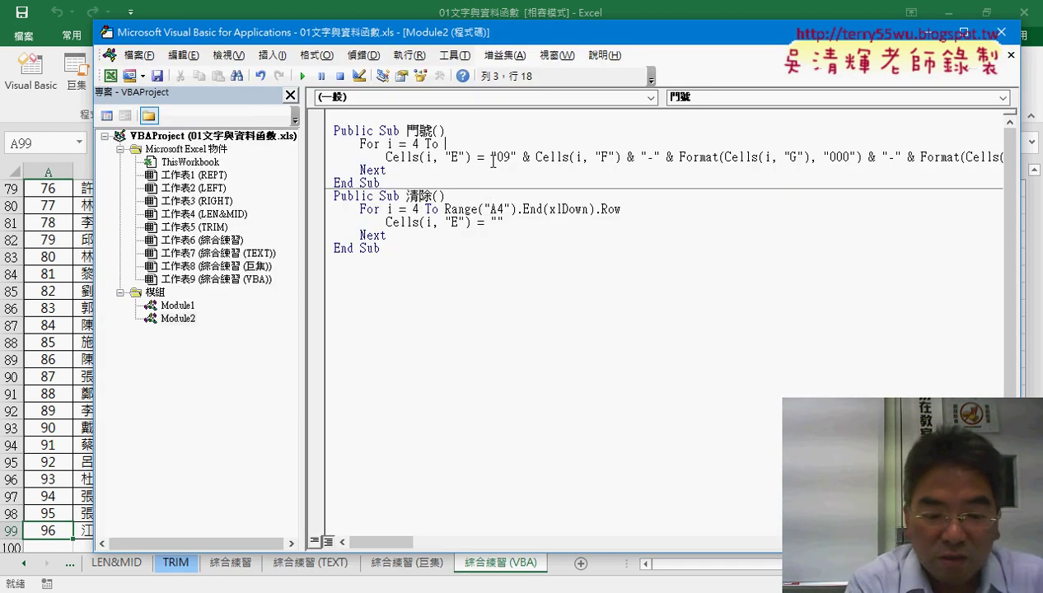
After 'For i = 4 To', type Range("A4") and complete the member End from the suggestion list
text(rang)
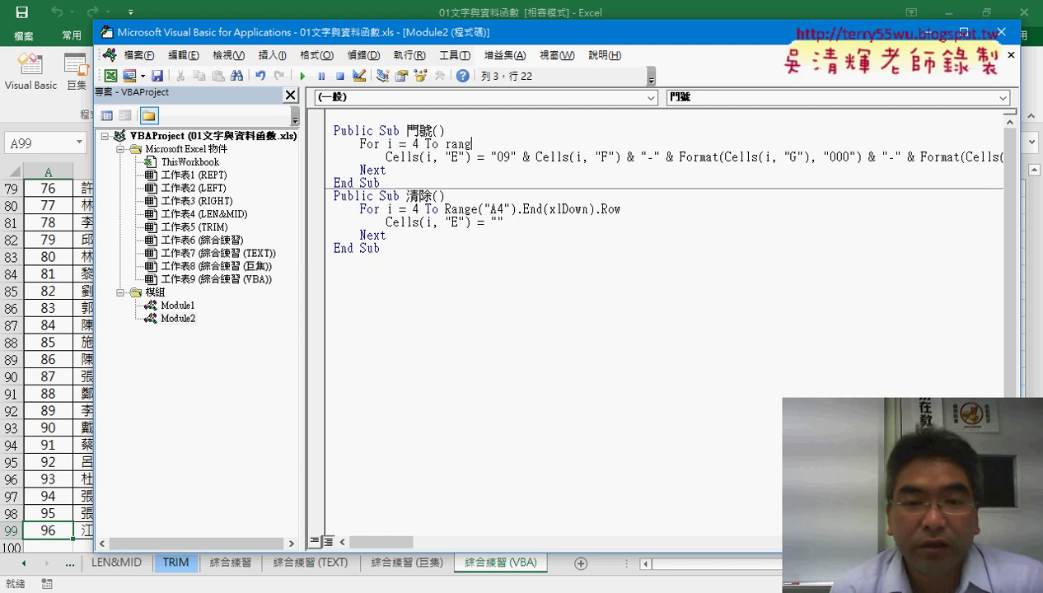
text(e)
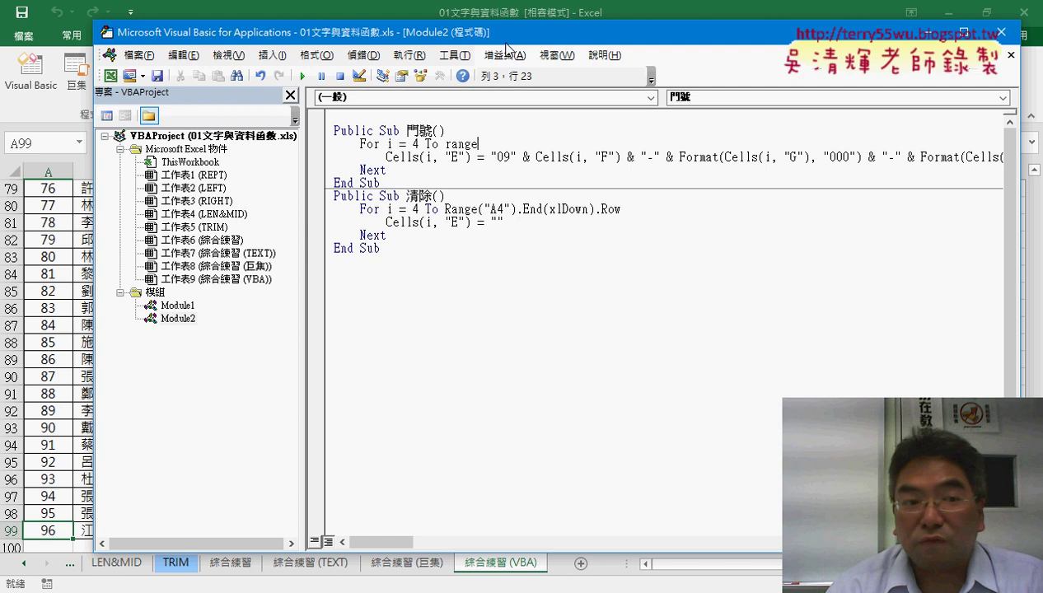
drag(506, 44, 578, 41)
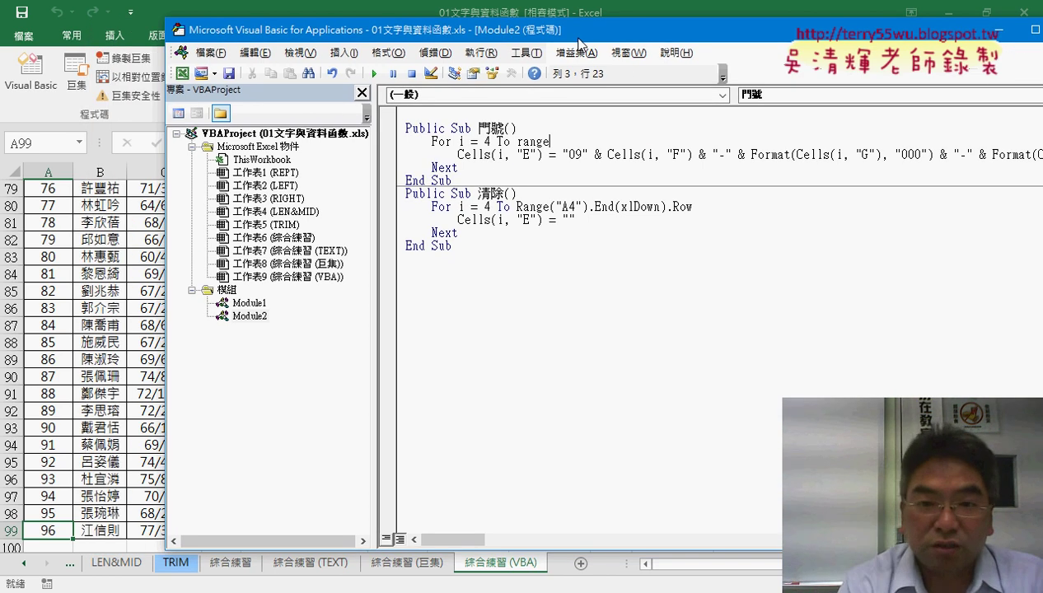
text((")
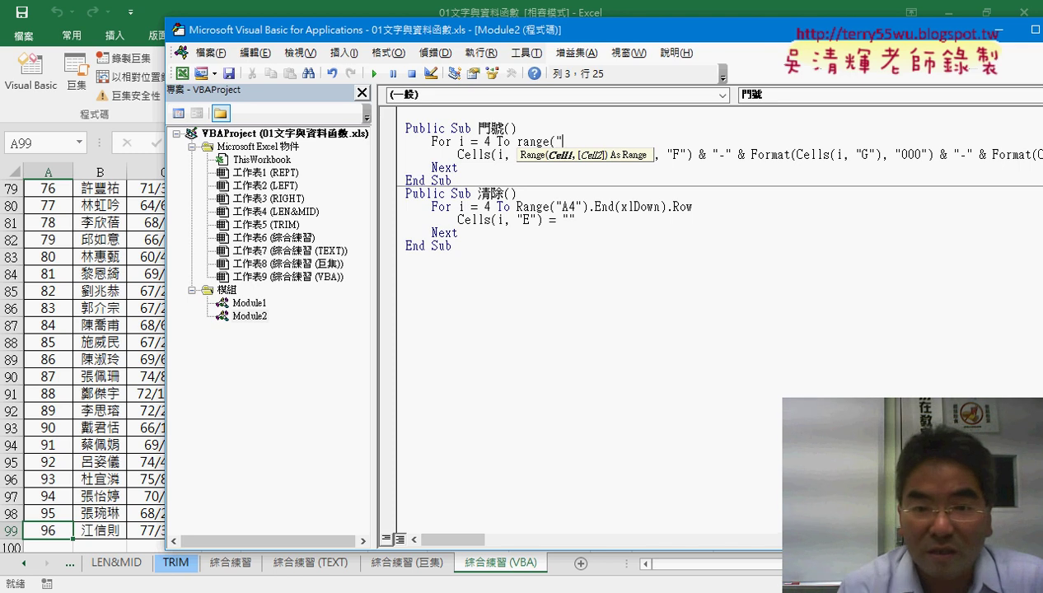
text(A4)
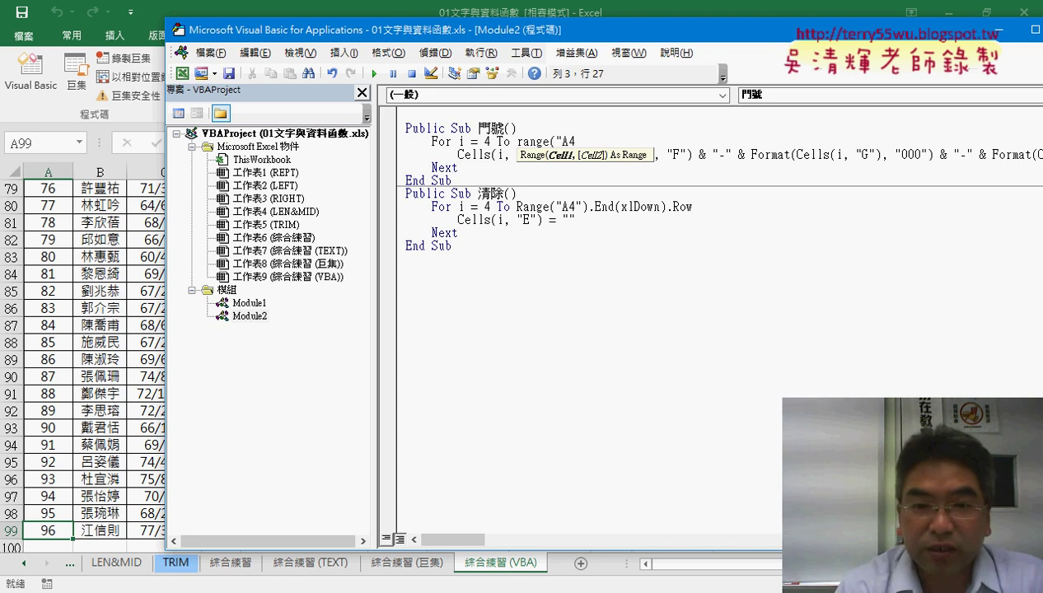
text(").)
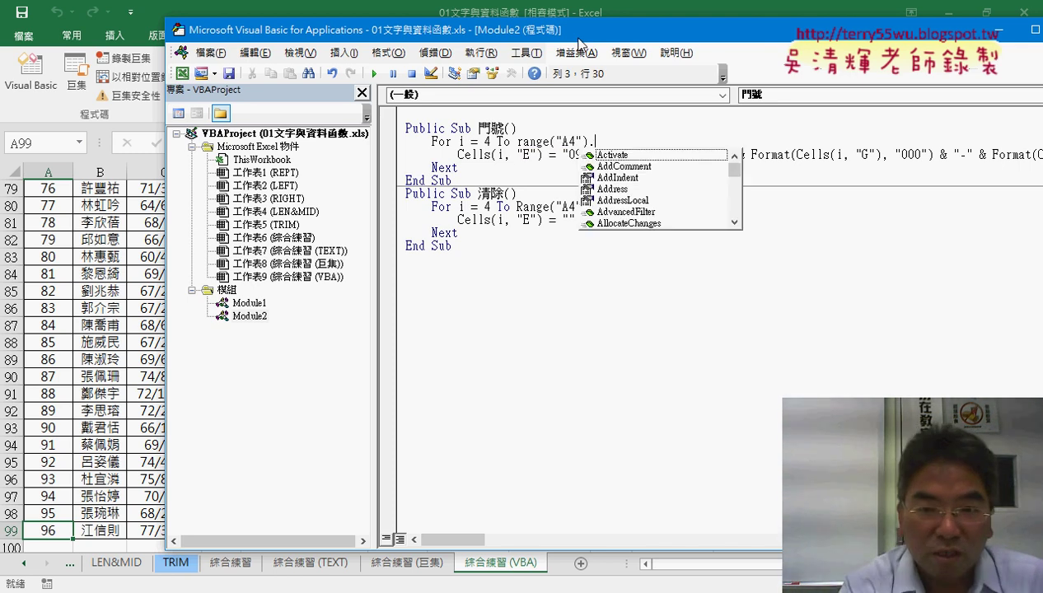
text(e)
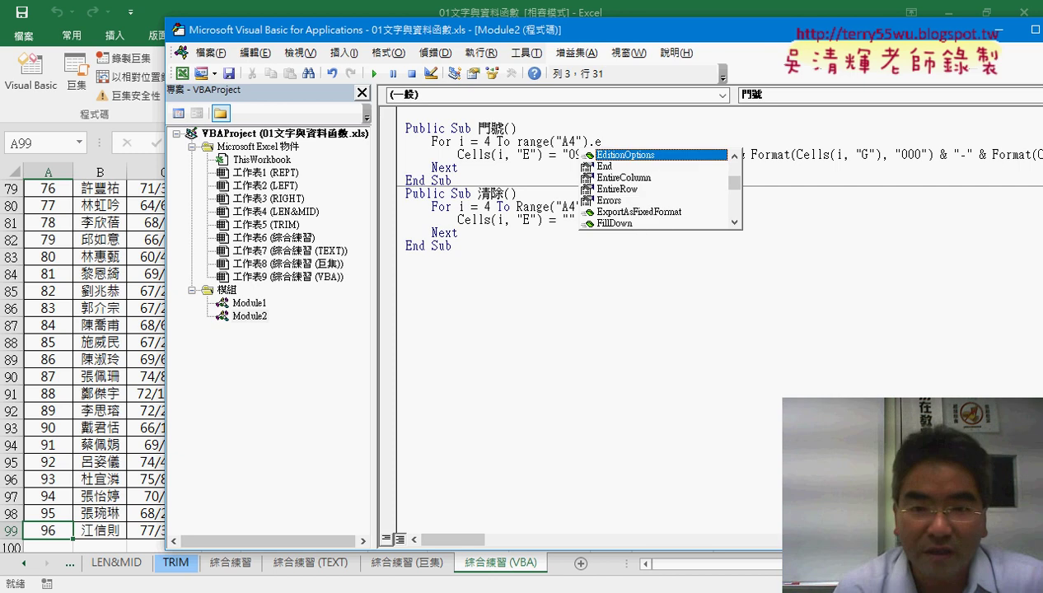
key(Down)
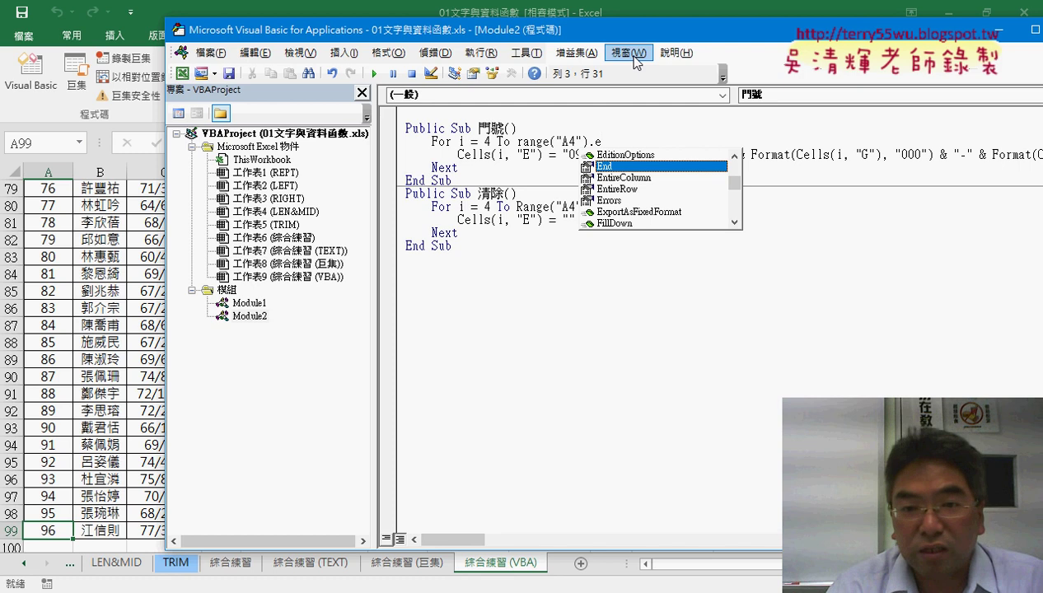
double_click(609, 166)
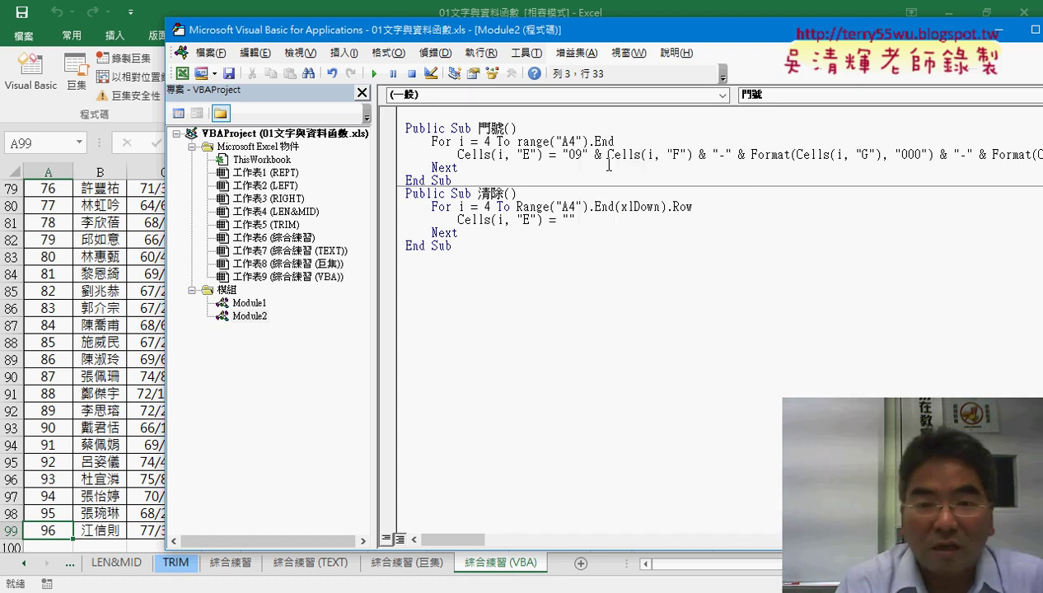
Finish the loop end as End(xlDown).Row, picking xlDown from the direction constants
text(()
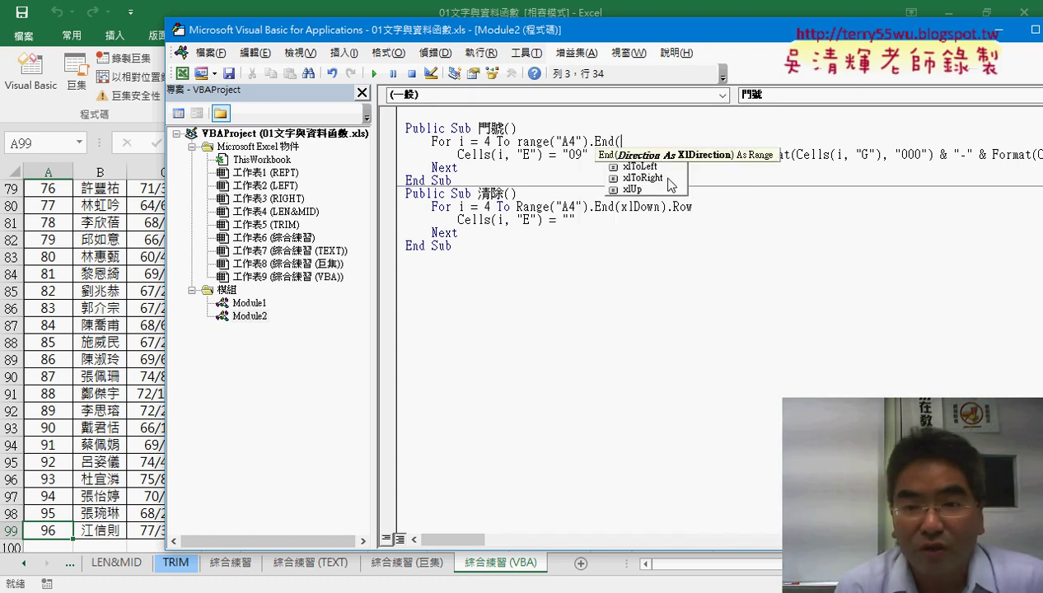
click(668, 178)
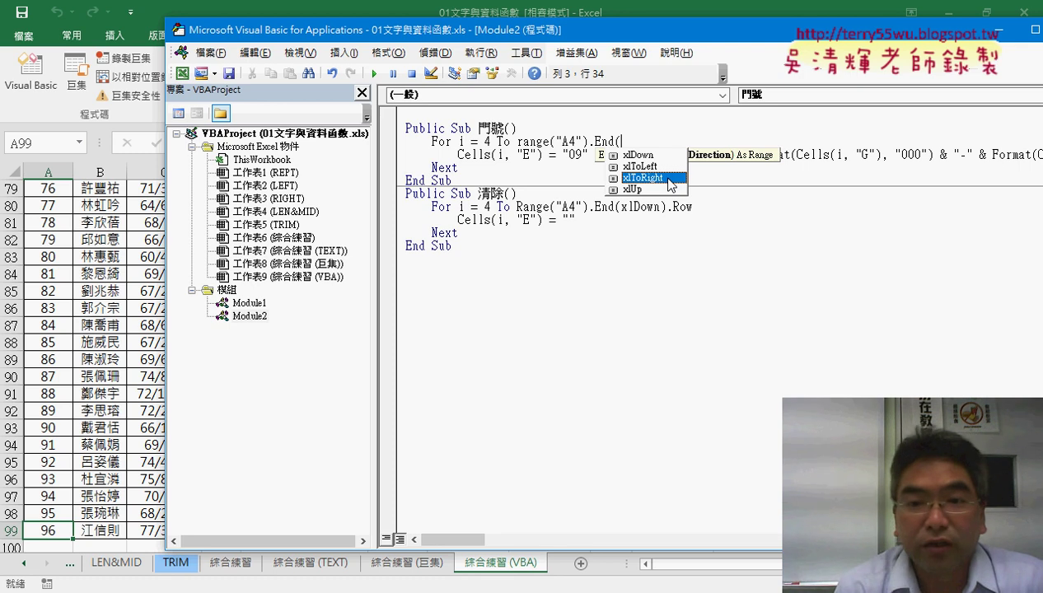
key(Up)
key(Up)
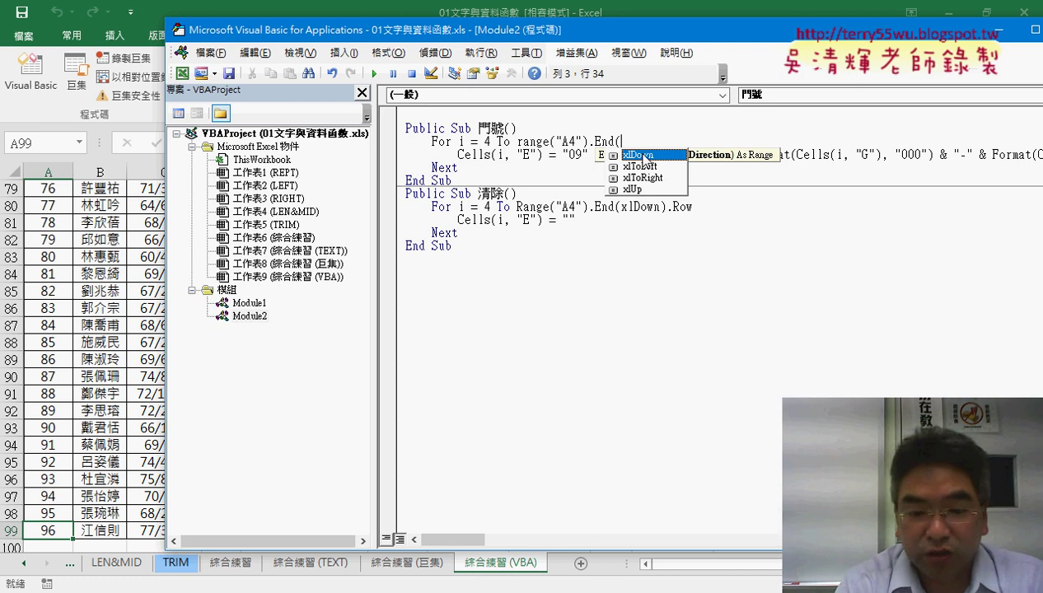
key(BackSpace)
text(()
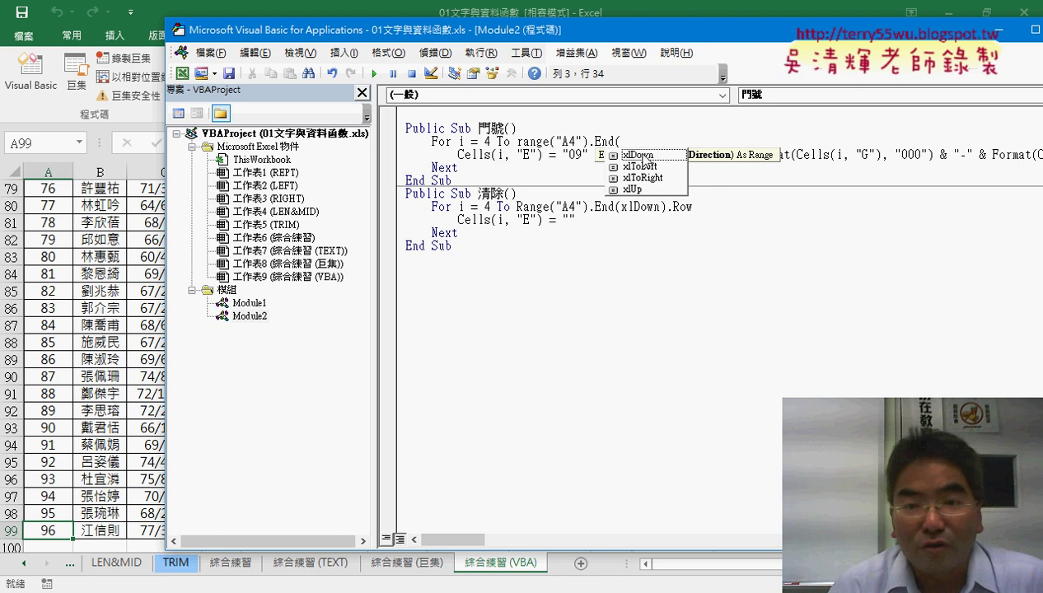
click(644, 156)
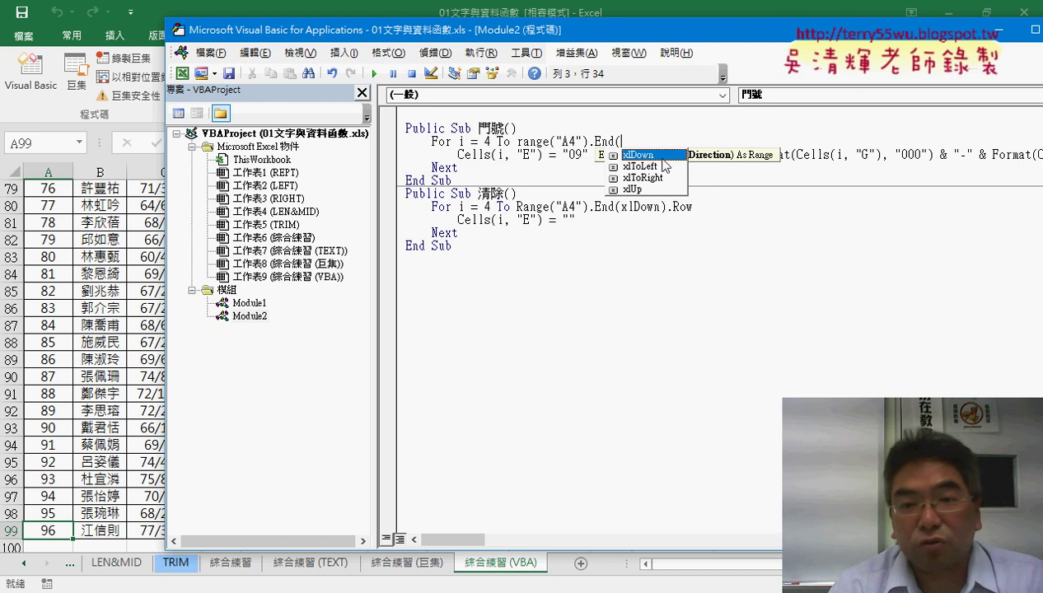
double_click(636, 156)
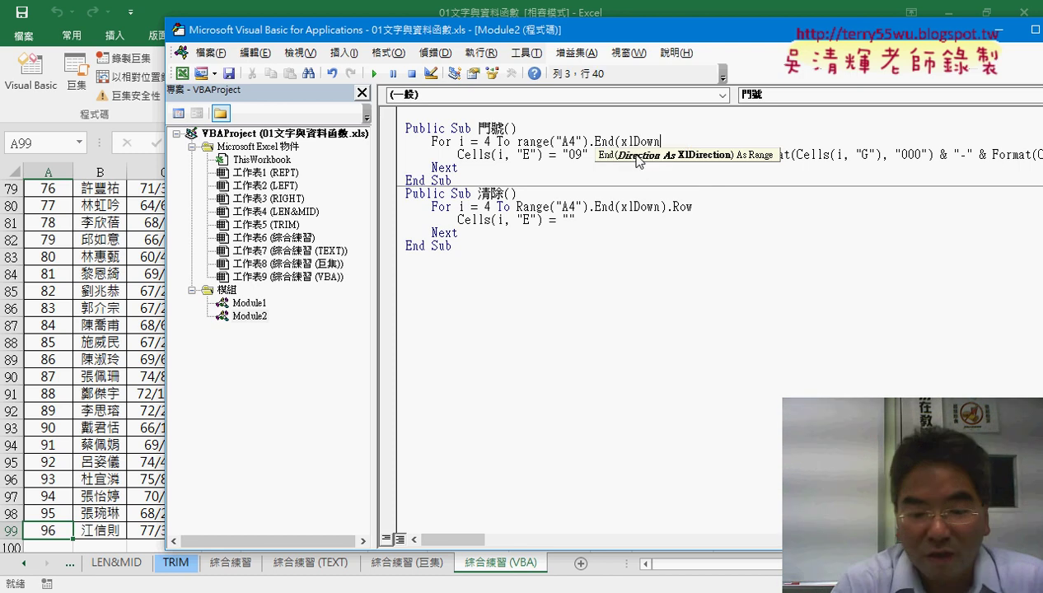
text())
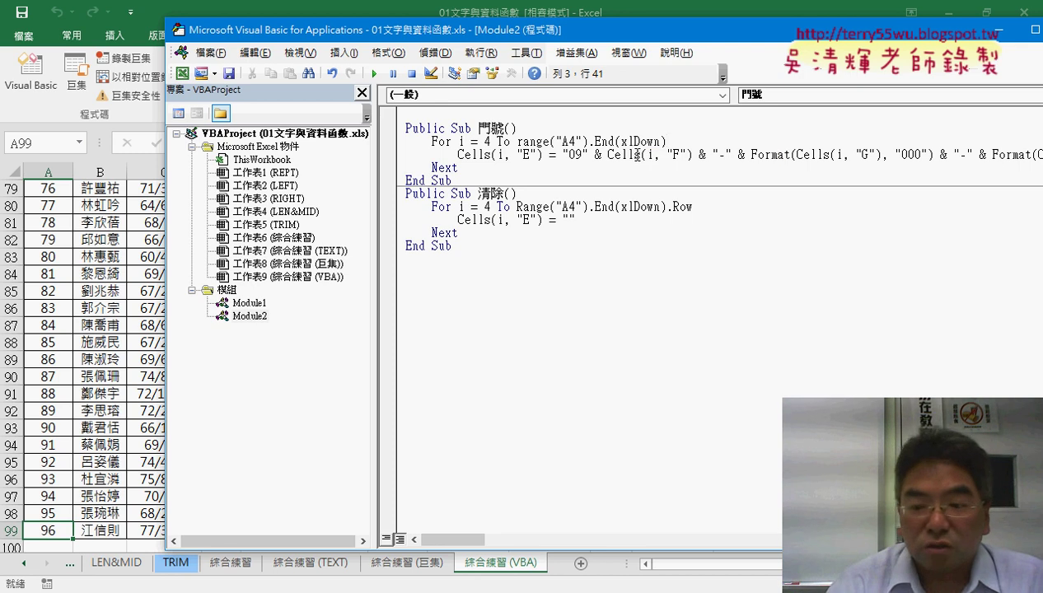
text(.)
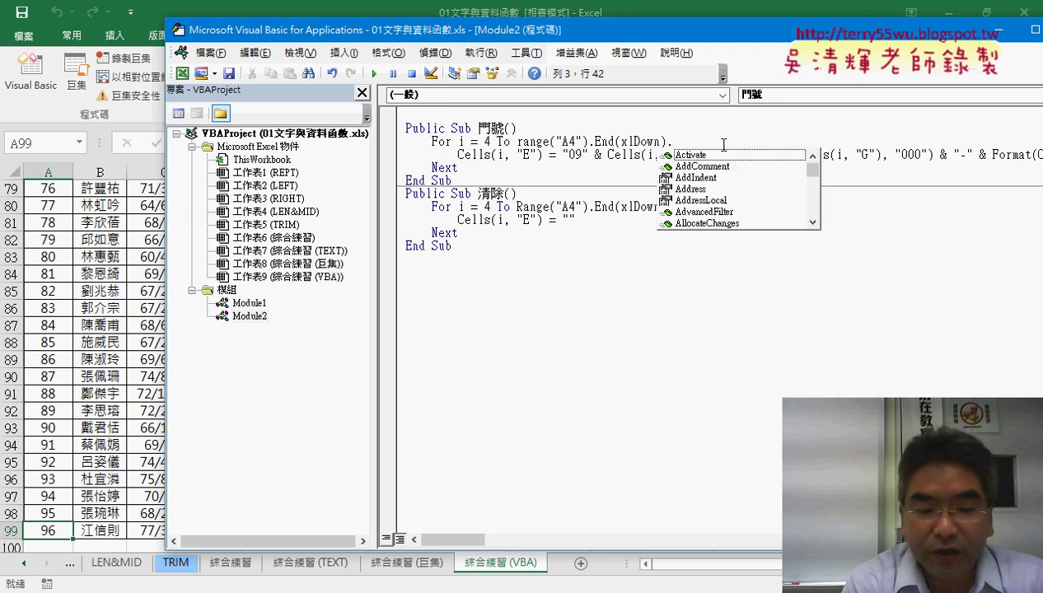
text(row)
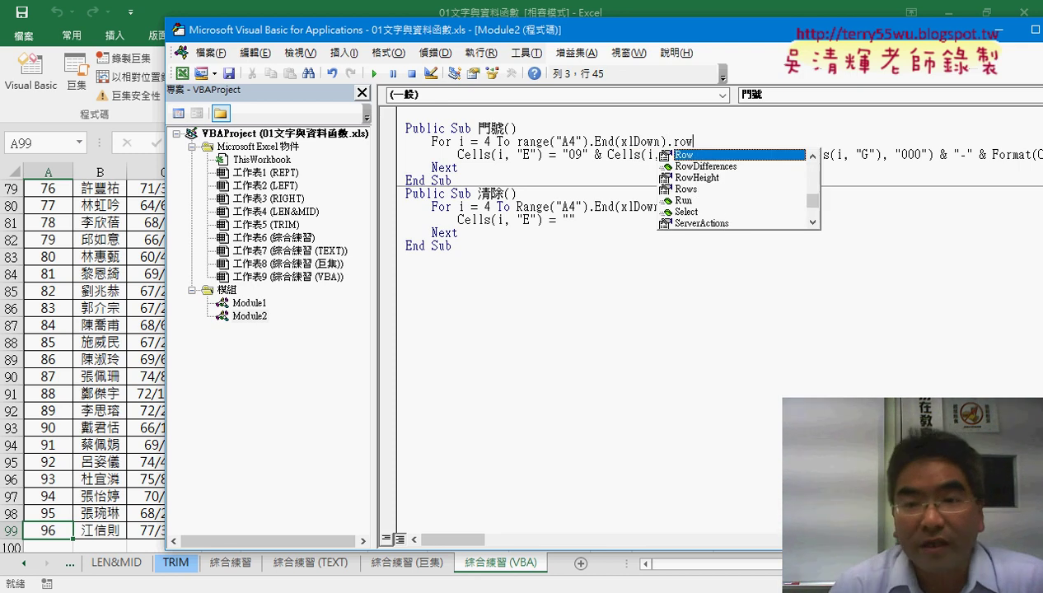
click(688, 156)
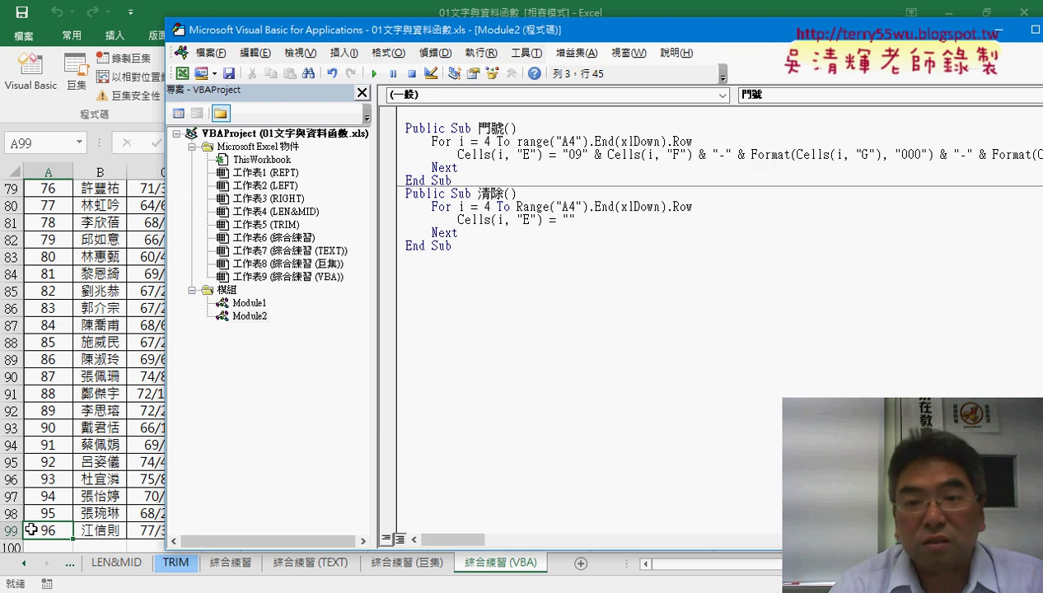
Highlight and annotate .Row on the For line, then move the editor right to reveal column E
mouse_move(692, 141)
mouse_down()
mouse_move(521, 151)
mouse_move(668, 124)
mouse_up()
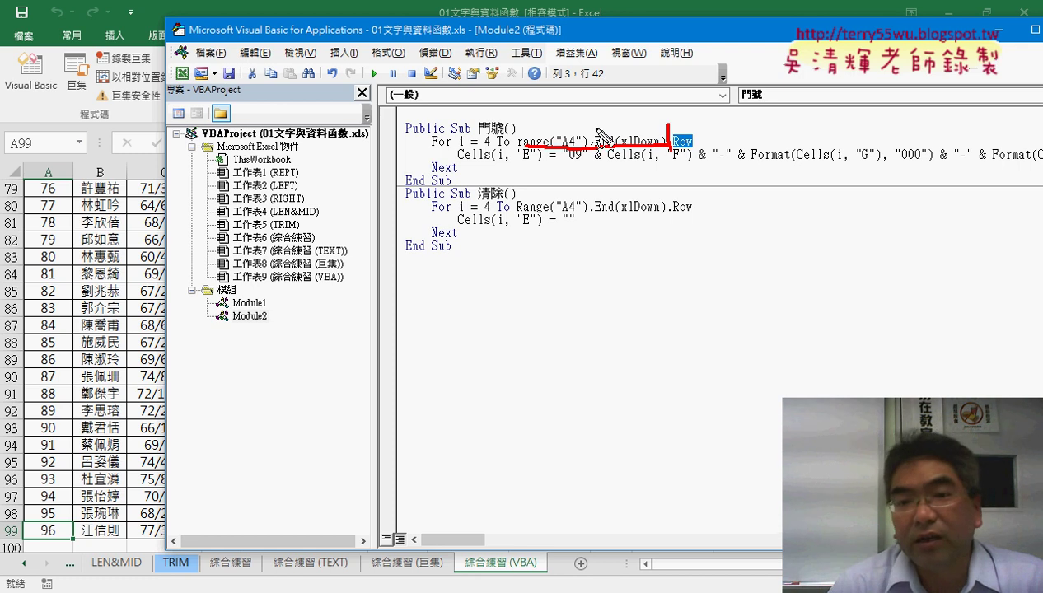
drag(672, 150, 696, 152)
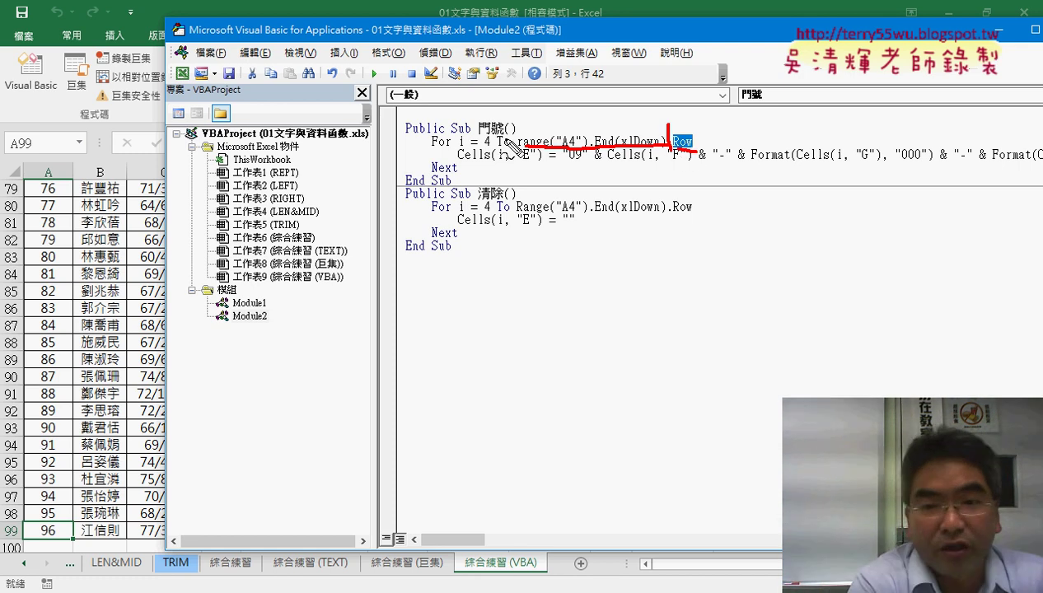
key(Escape)
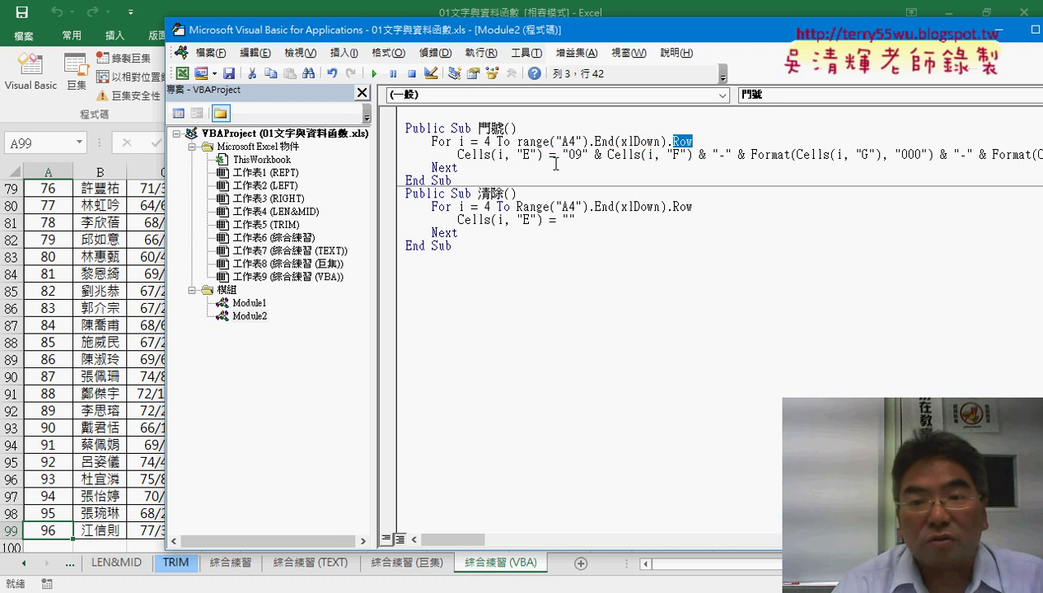
click(695, 141)
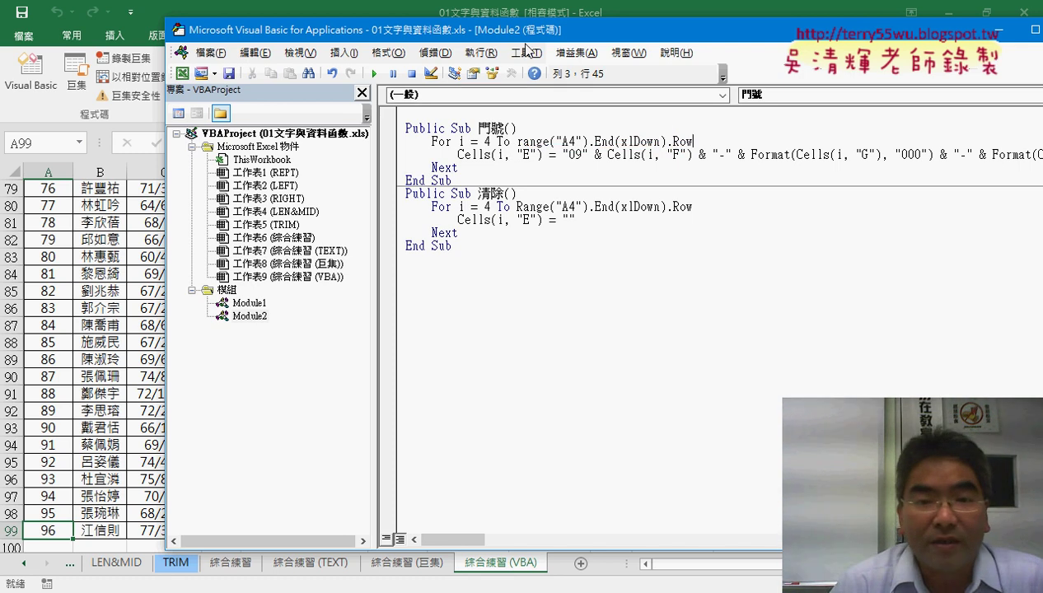
drag(526, 38, 724, 38)
Run the 清除 macro, then the 門號 macro, and view column E filled through row 99
click(779, 207)
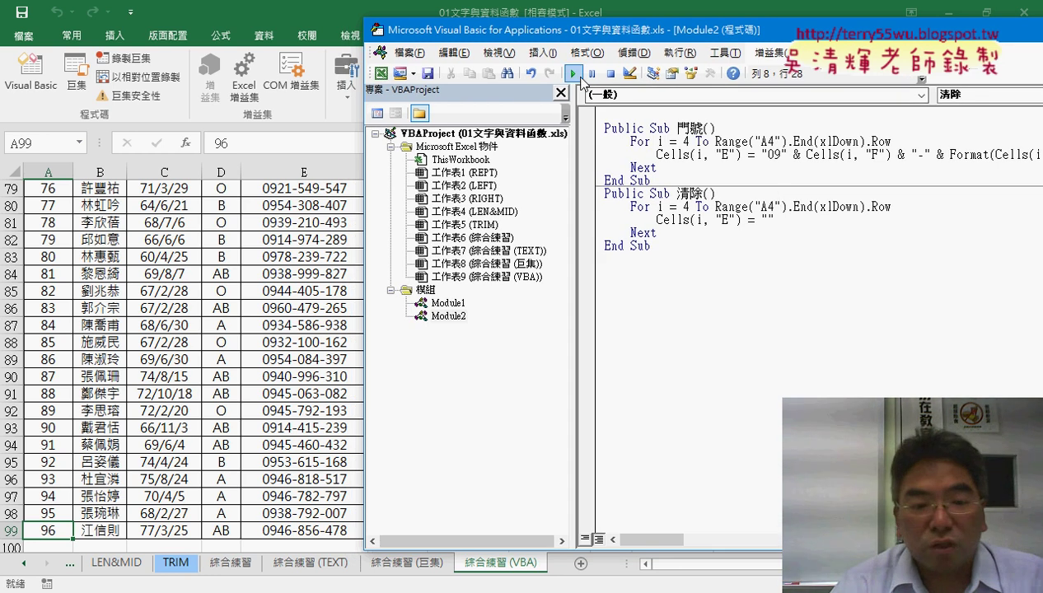
click(580, 75)
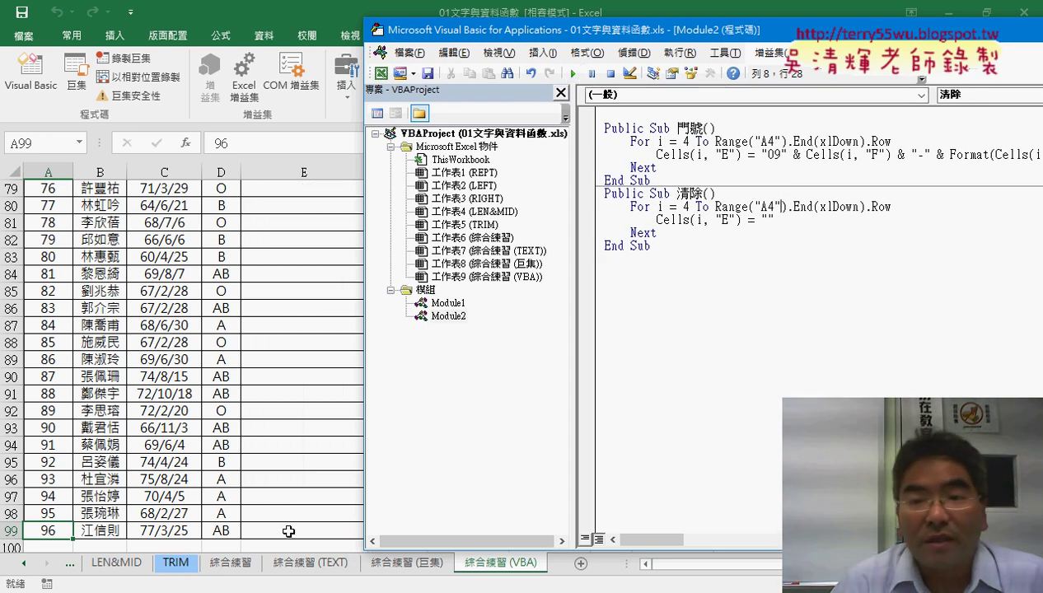
click(700, 154)
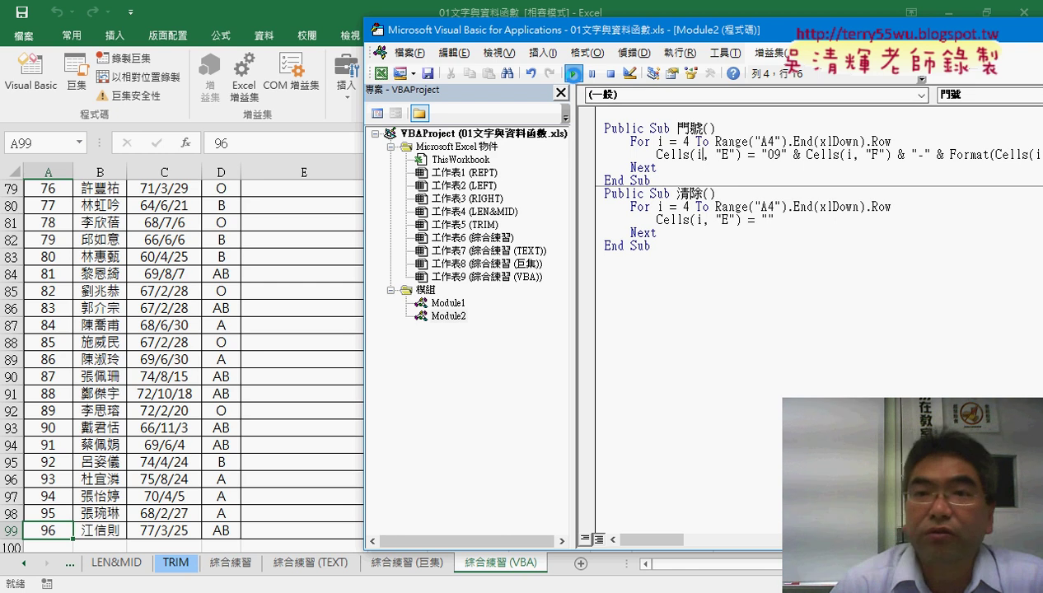
click(572, 73)
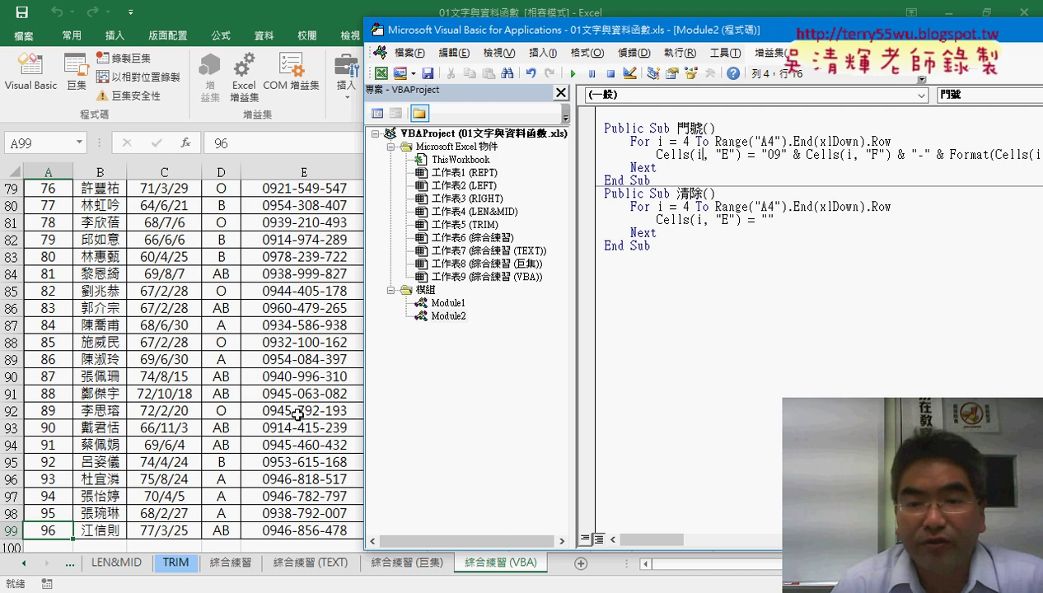
click(639, 276)
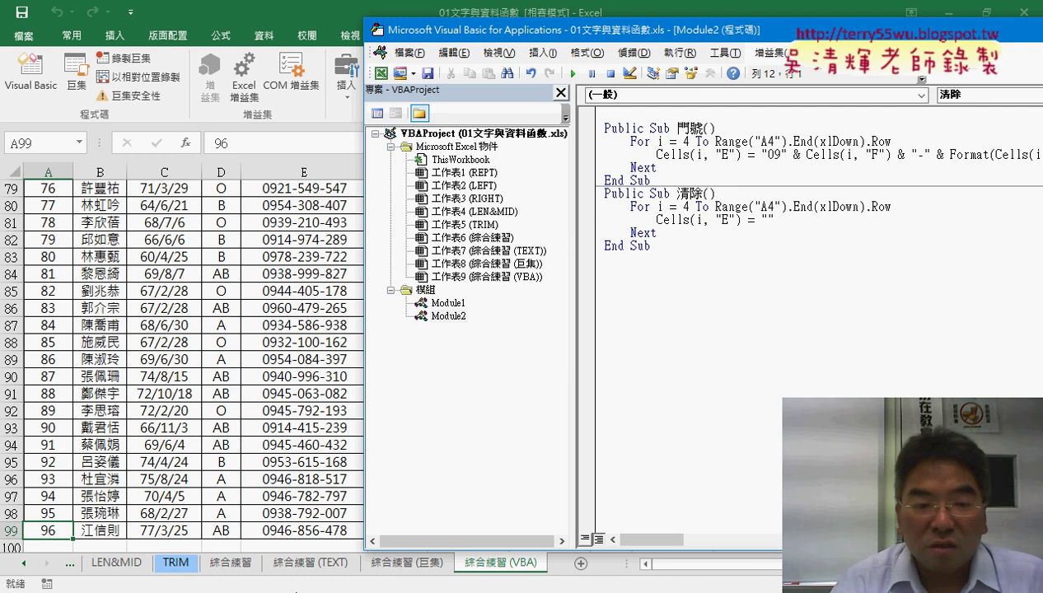
click(304, 291)
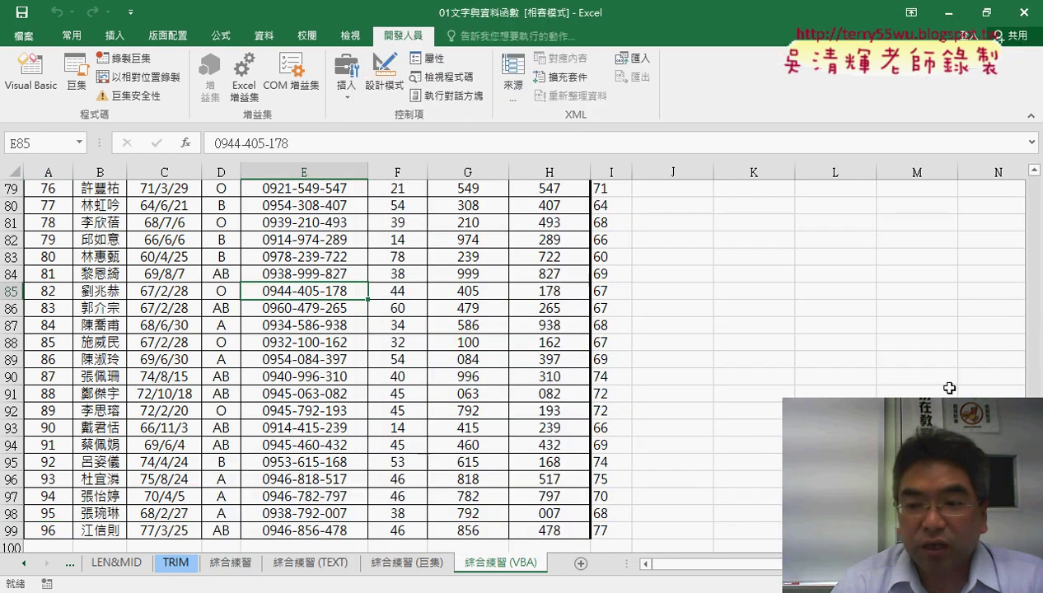
Clear column E with the 清除 button, then open and cancel Insert Function on E4
scroll(741, 329, up, 20)
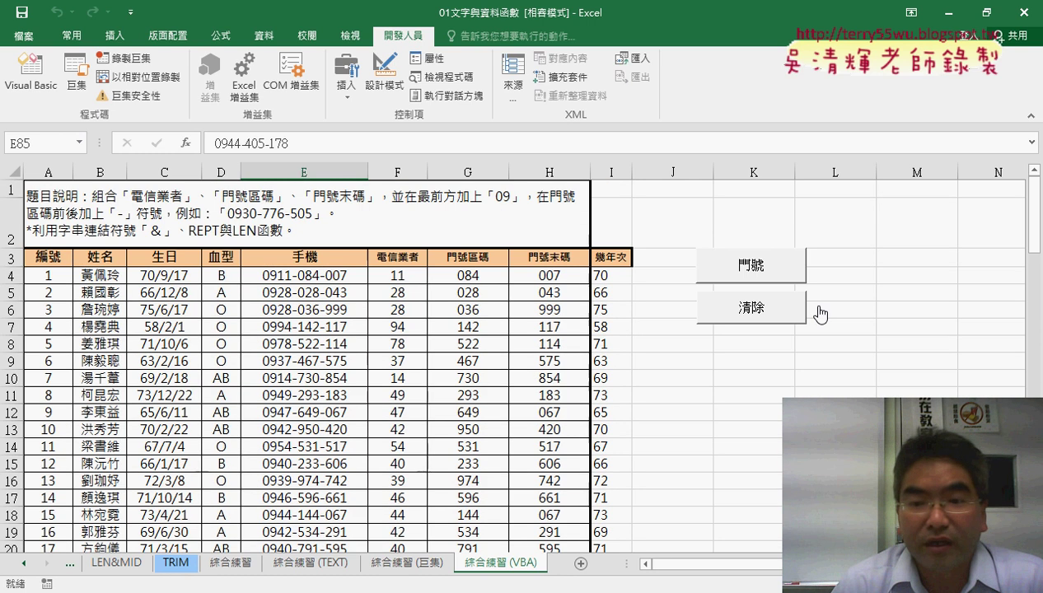
click(759, 313)
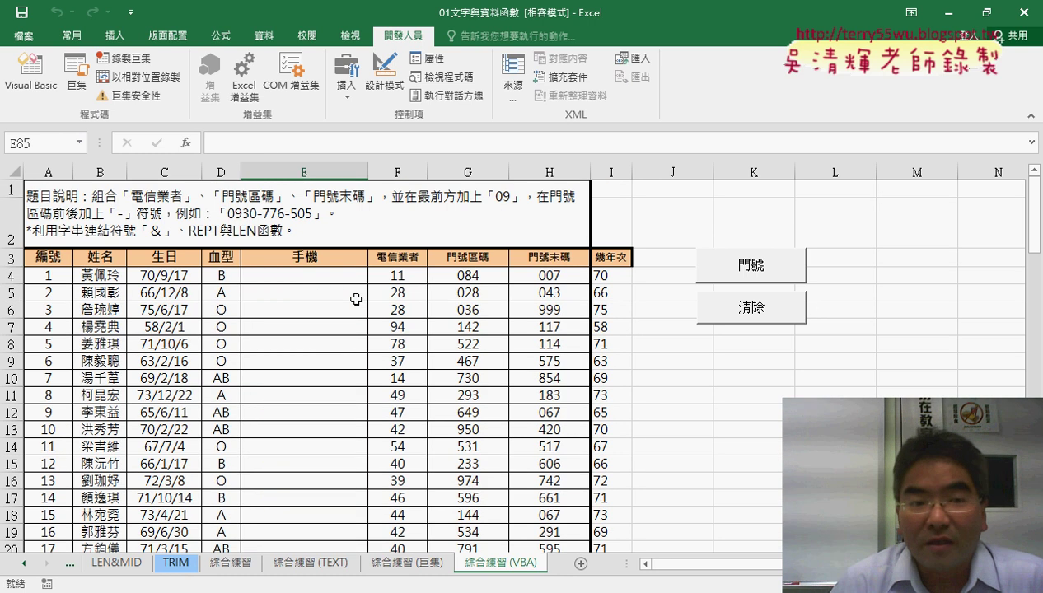
click(318, 275)
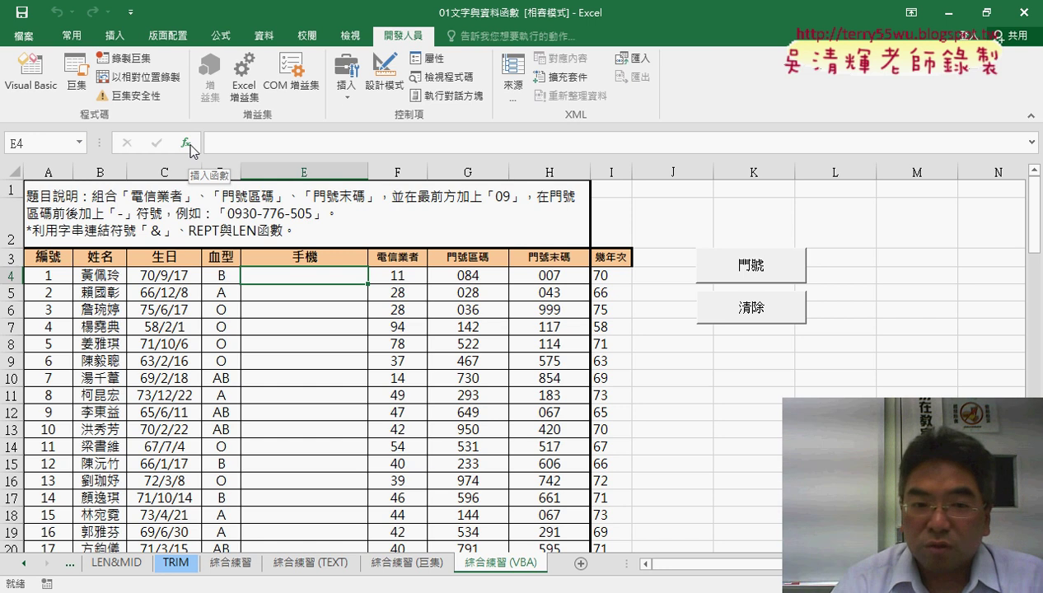
click(190, 148)
click(504, 206)
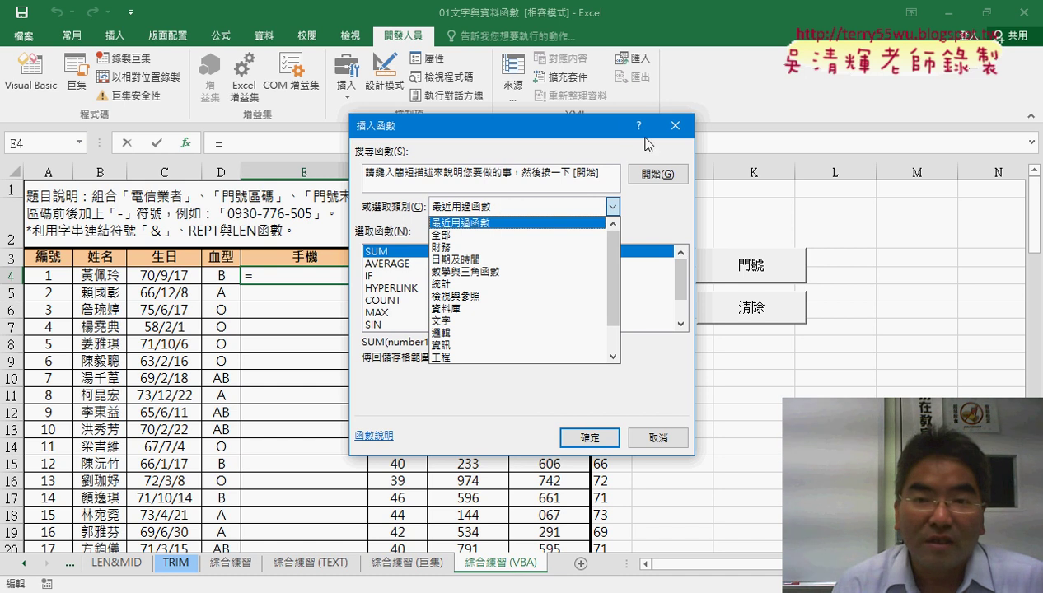
click(679, 134)
click(680, 135)
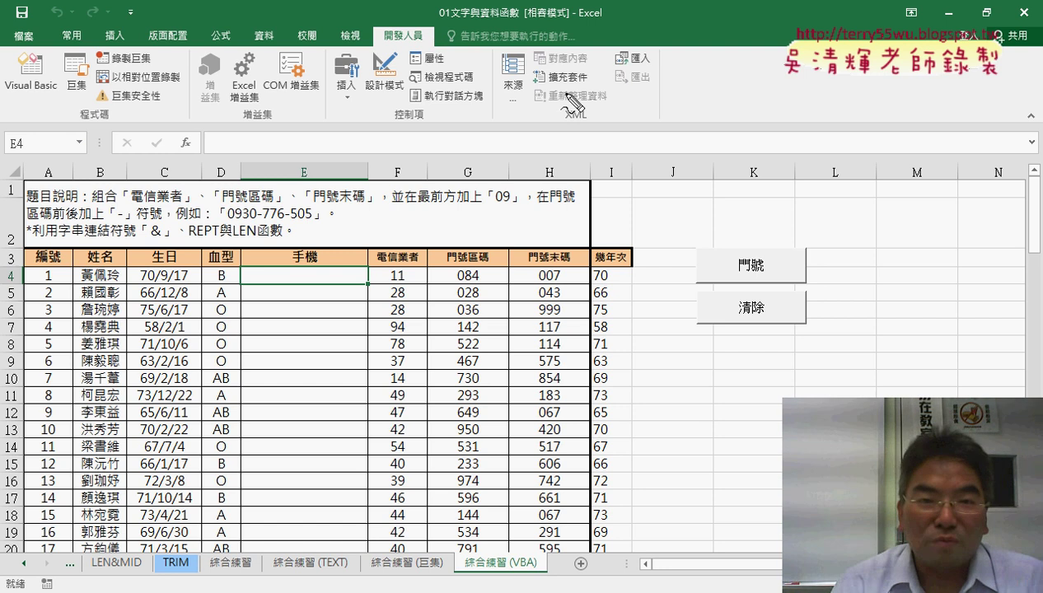
Switch over to the browser showing the YouTube course playlist
drag(350, 33, 428, 63)
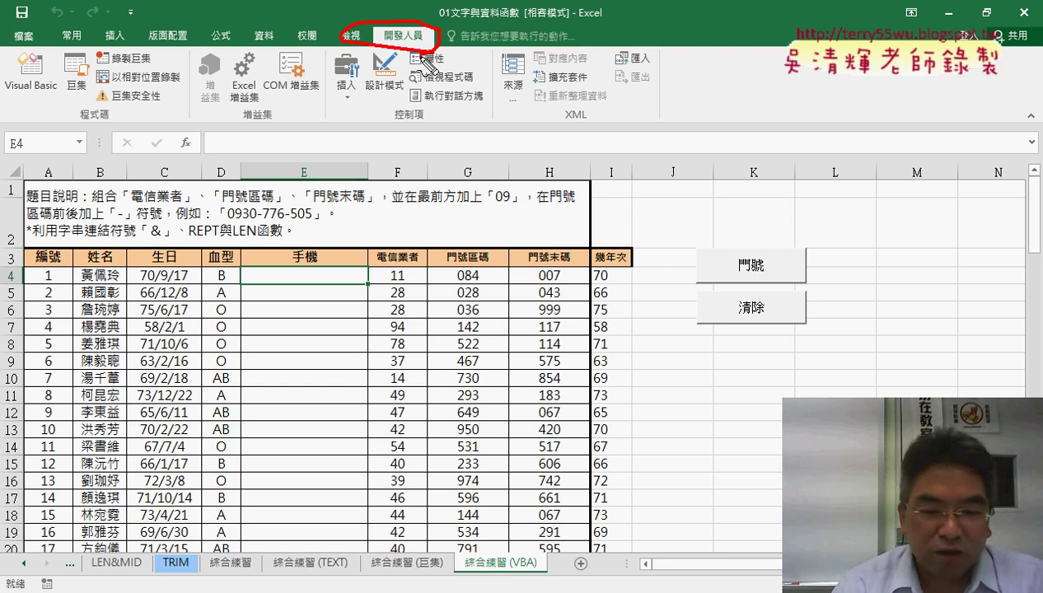
key(e)
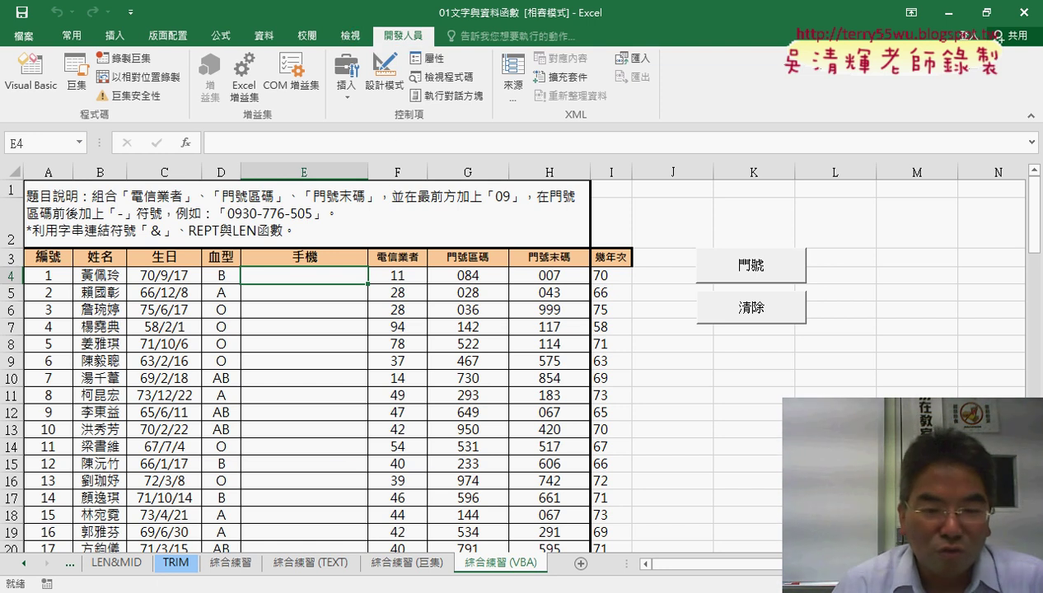
click(272, 479)
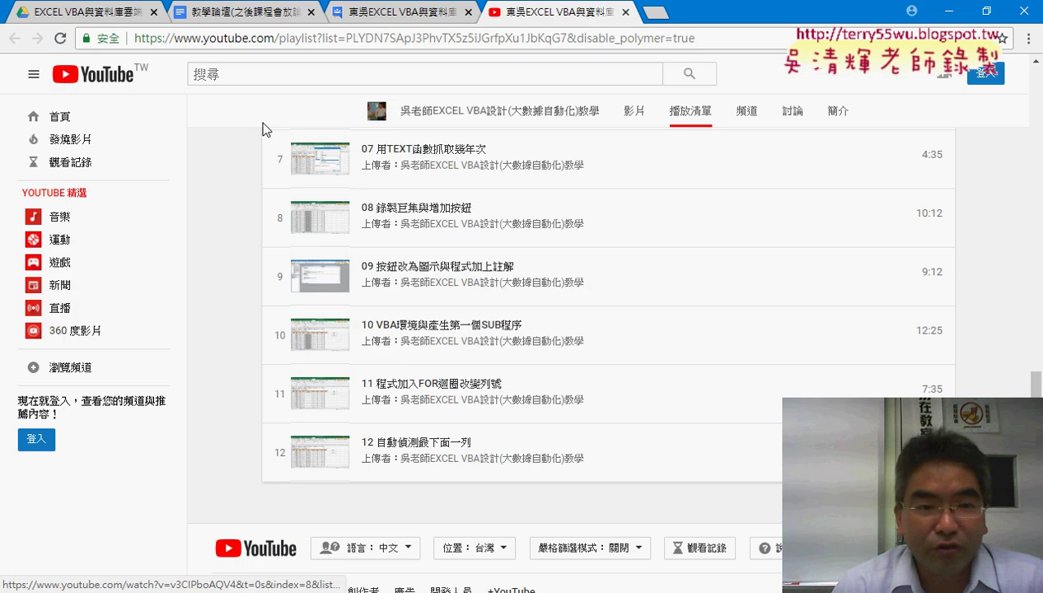
Open 01_文字與資料函數程式碼.docx from the 01_文字與資料函數 course folder in Drive
click(110, 18)
double_click(280, 194)
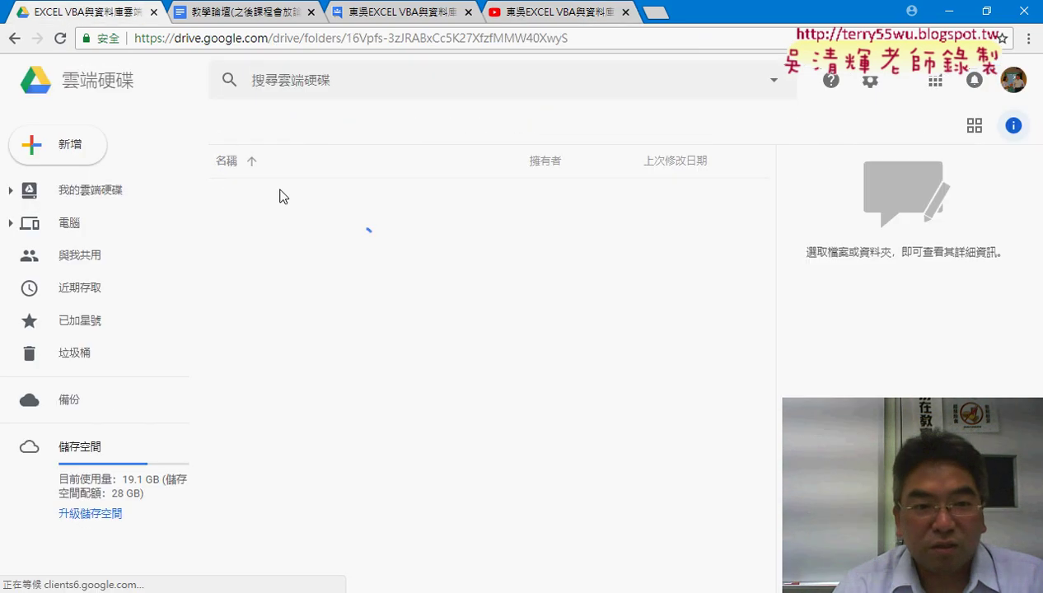
double_click(297, 196)
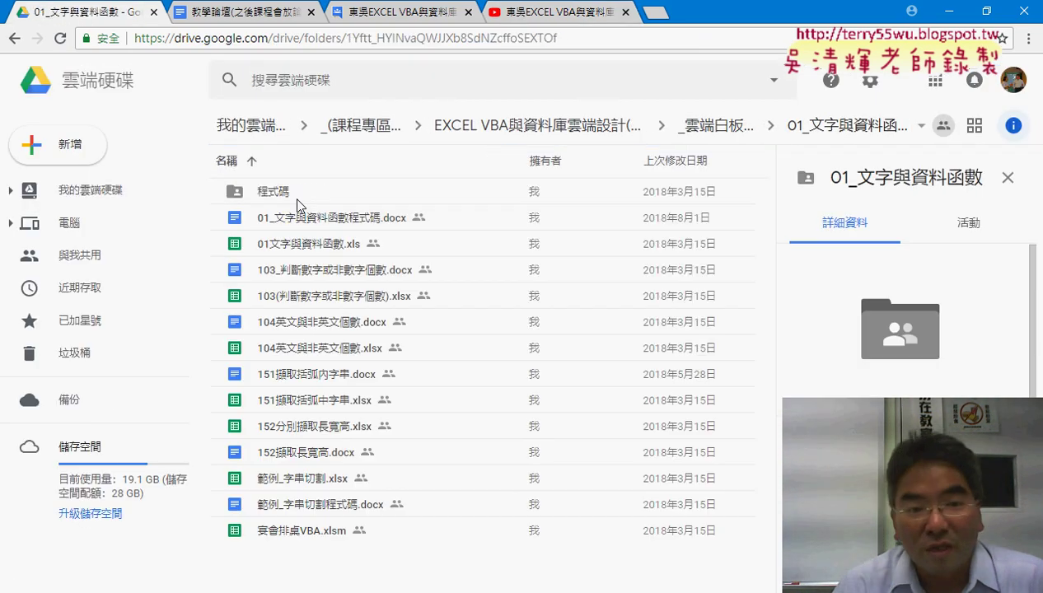
double_click(330, 219)
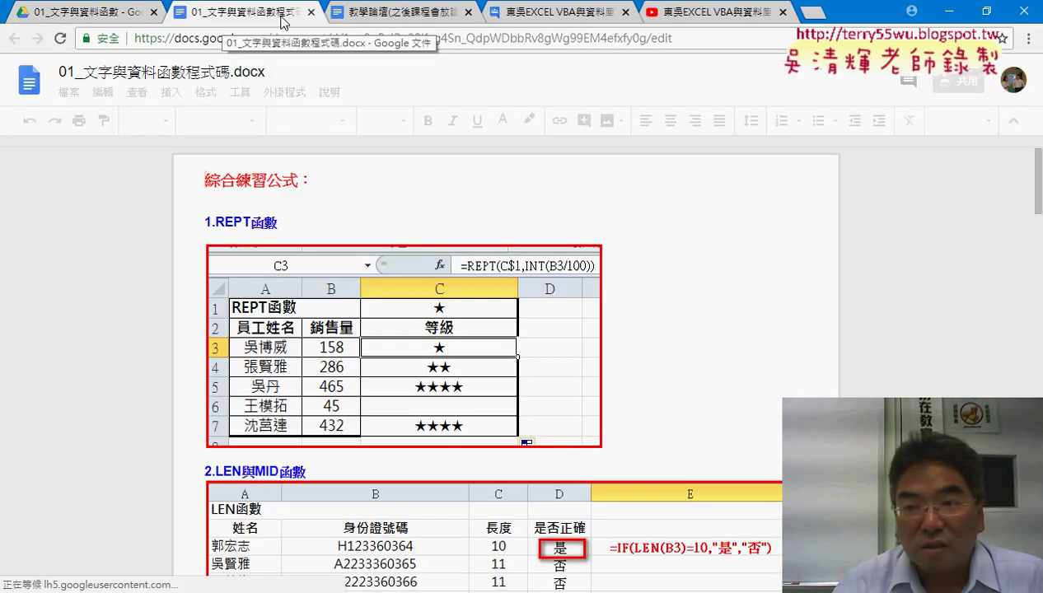
Select the 手機號碼串接 and 手機號碼清除 macro code in section 3
scroll(1036, 183, down, 2)
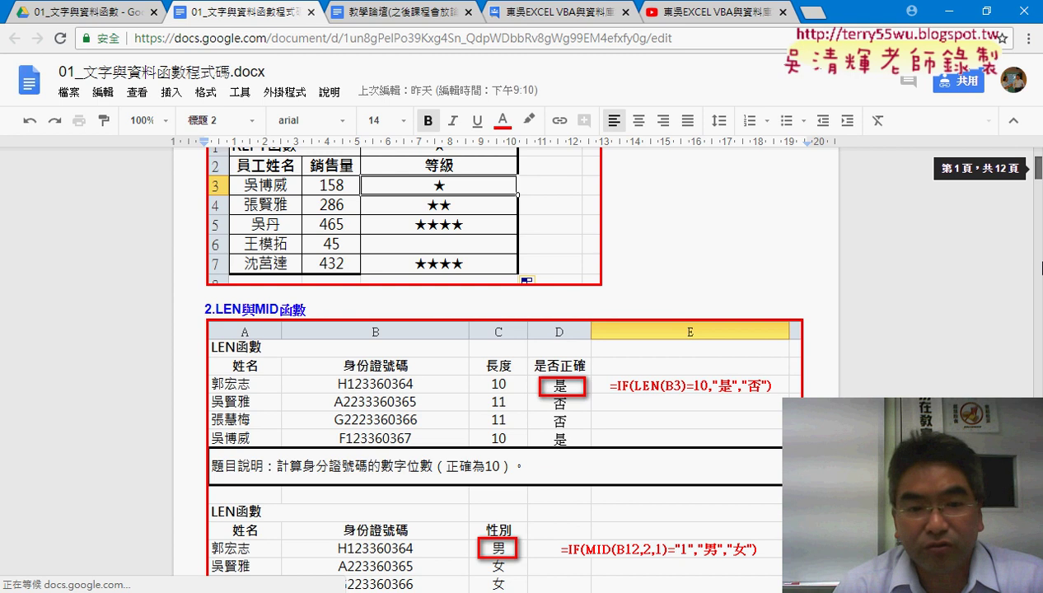
drag(1040, 268, 1039, 381)
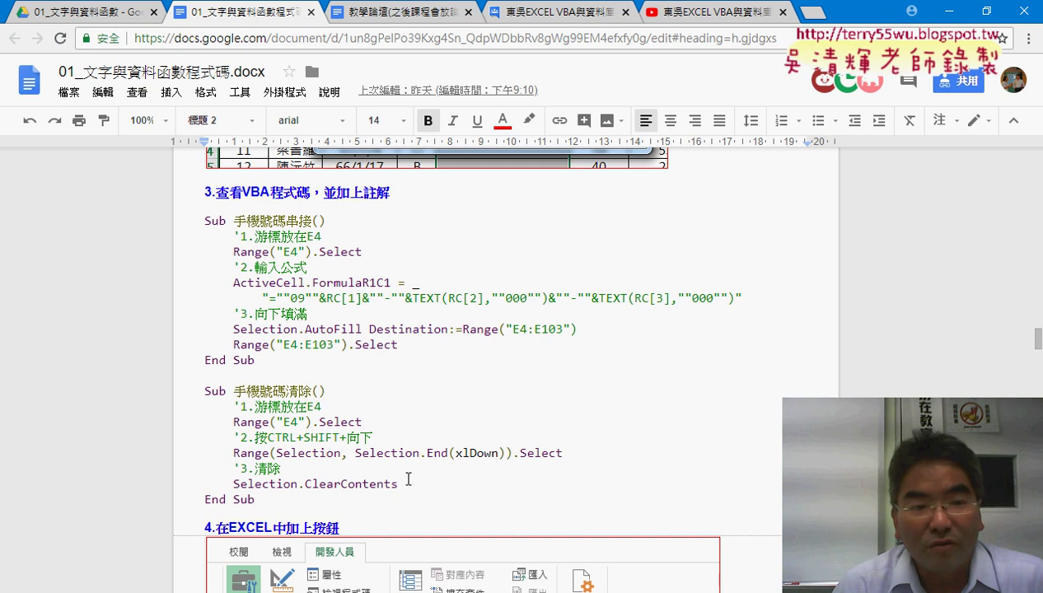
drag(399, 483, 205, 220)
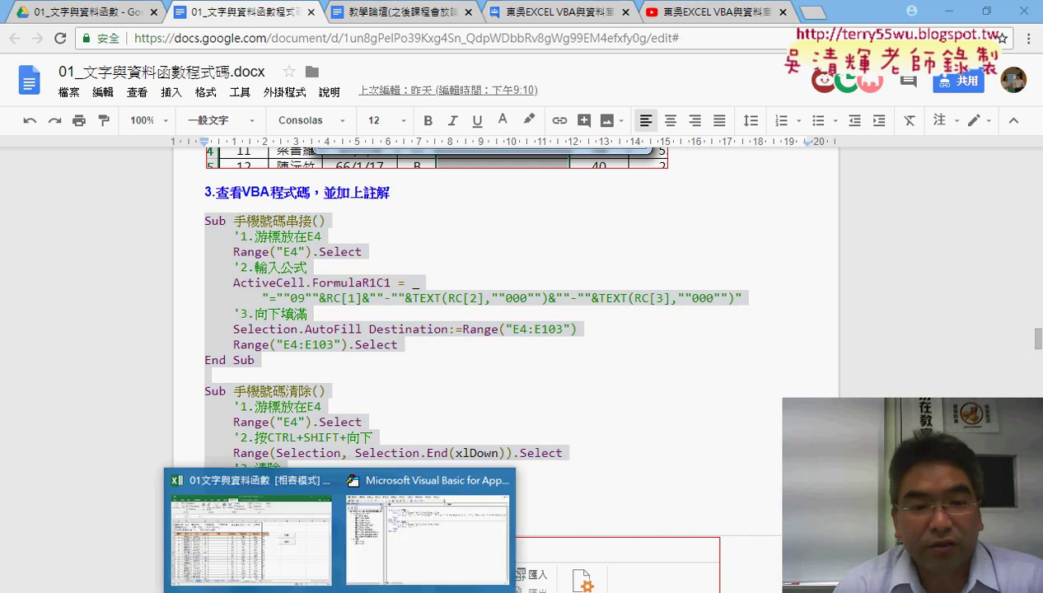
click(428, 523)
click(447, 304)
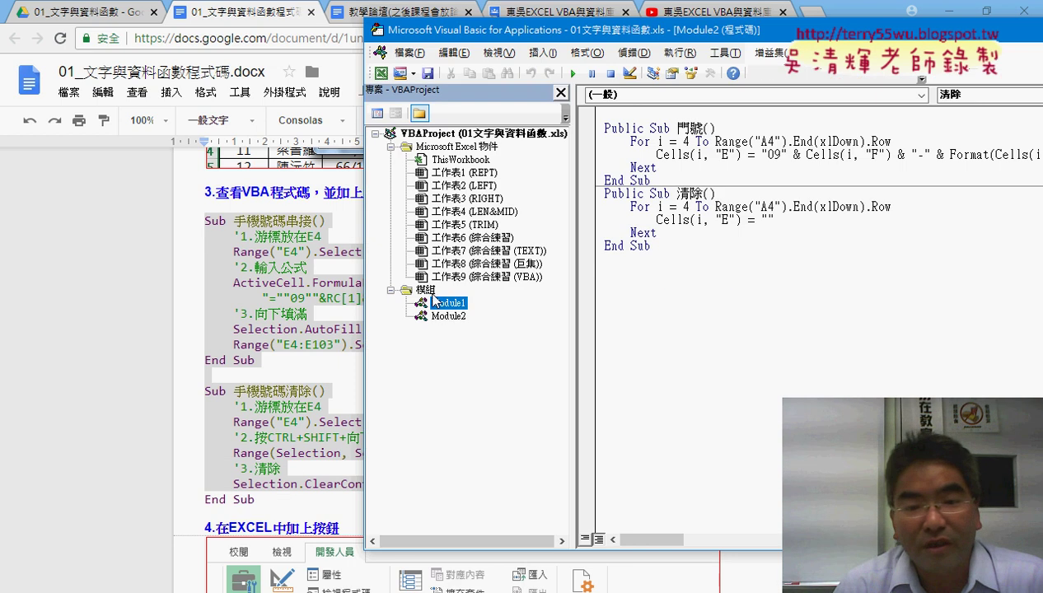
right_click(431, 294)
mouse_move(536, 361)
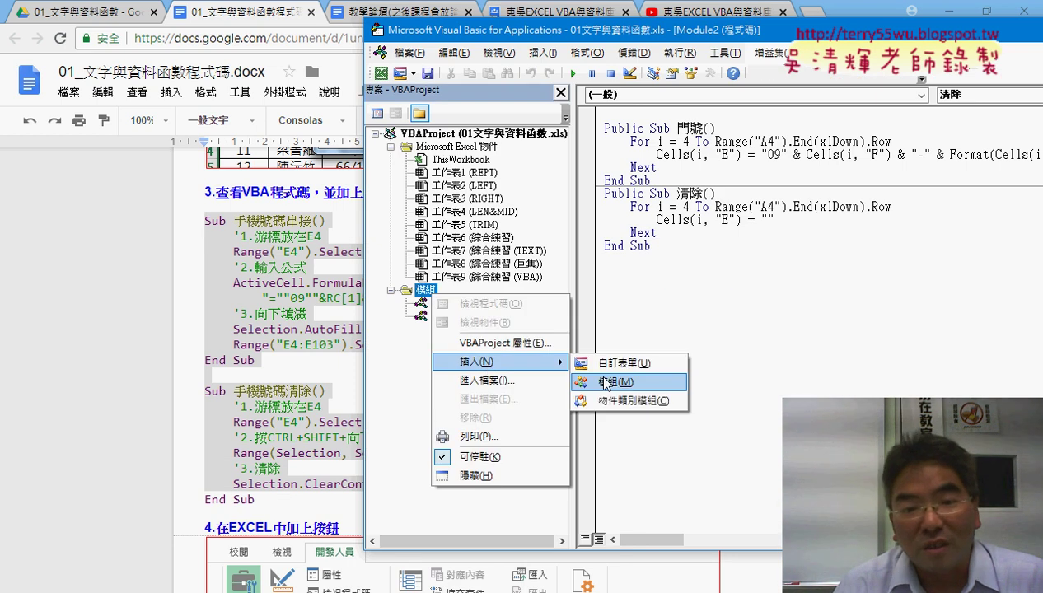
double_click(447, 303)
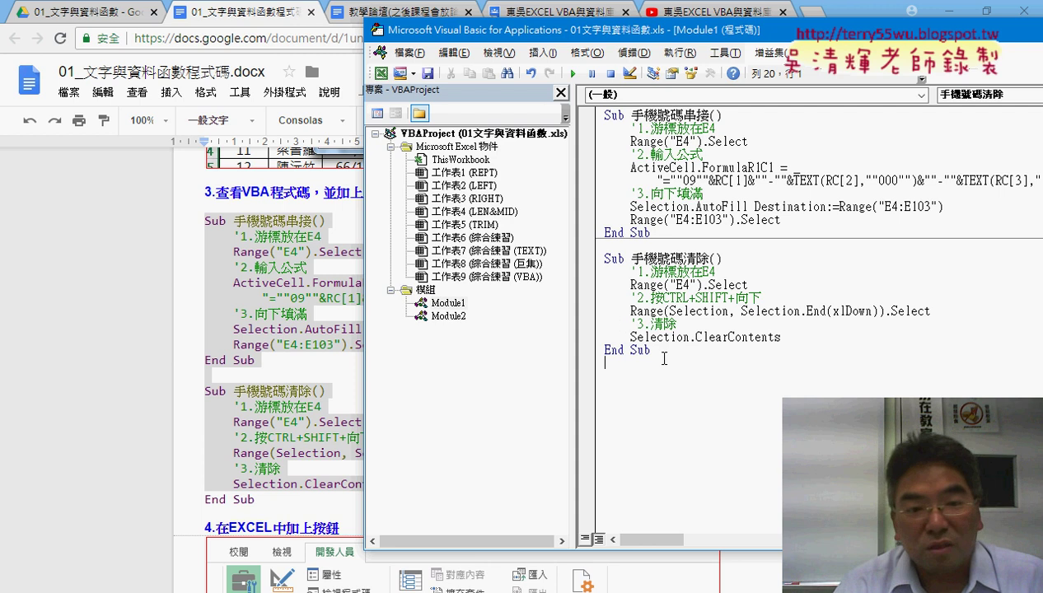
drag(664, 358, 606, 116)
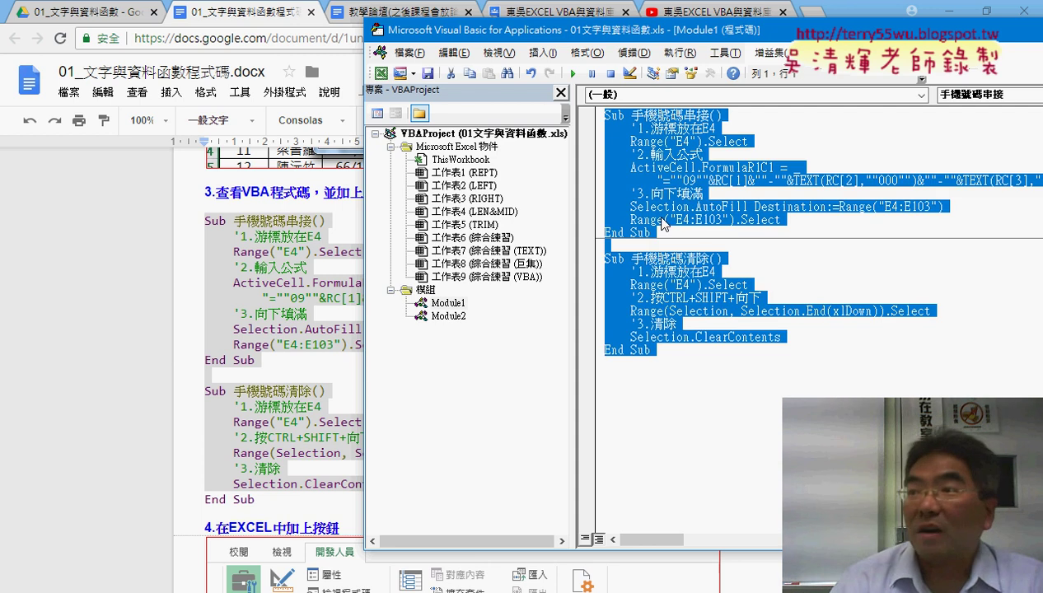
click(446, 316)
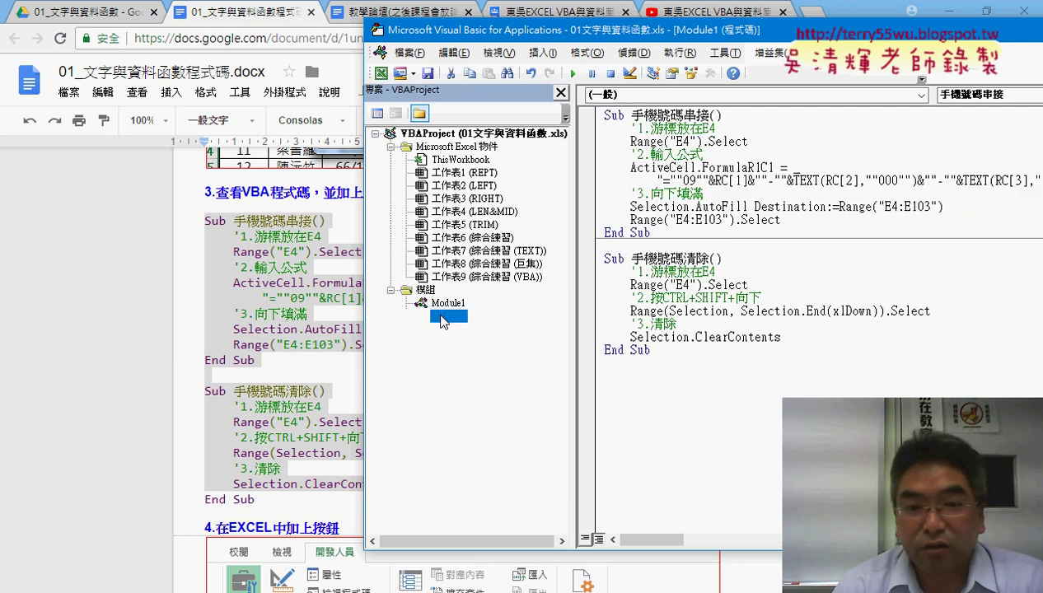
double_click(449, 318)
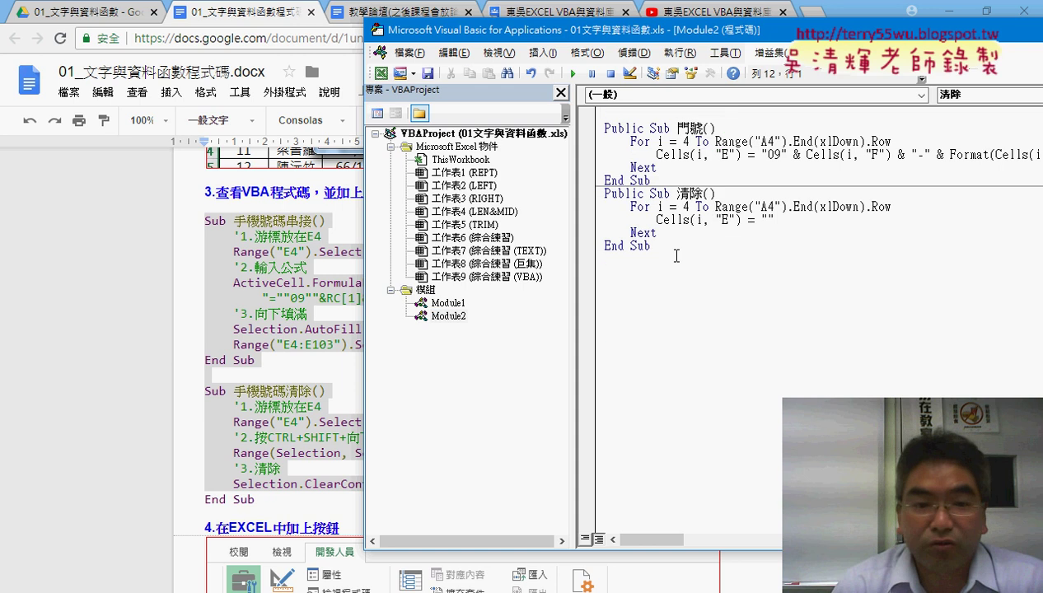
drag(652, 245, 606, 115)
key(alt+Tab)
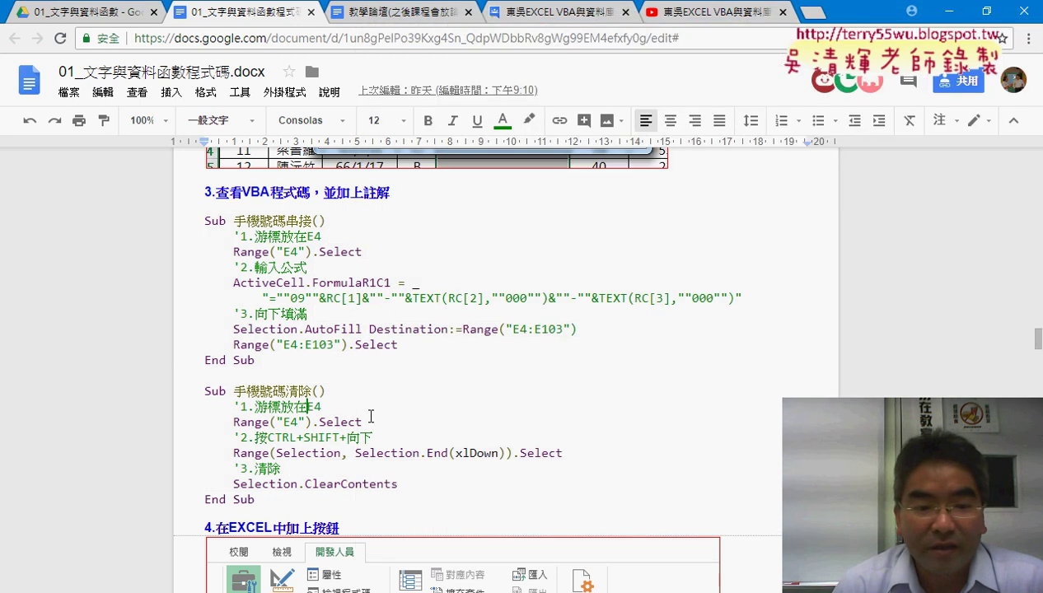
Select the 門號 and 清除 For i = 4 To 103 loop subs on page 10
scroll(495, 371, down, 5)
scroll(379, 422, down, 2)
scroll(378, 422, down, 5)
scroll(379, 422, down, 3)
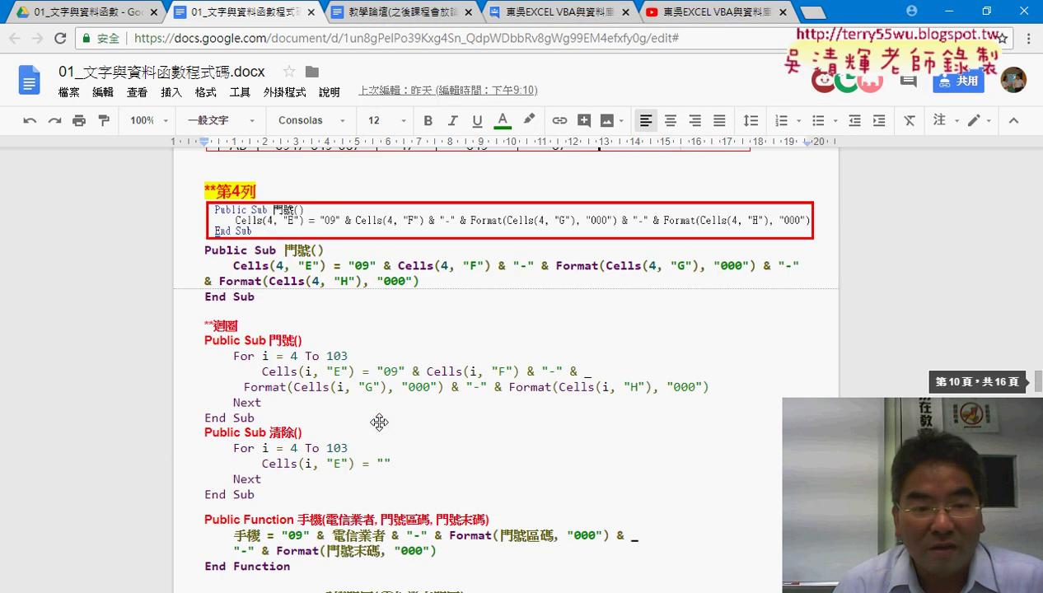
scroll(265, 411, down, 1)
drag(265, 411, 185, 257)
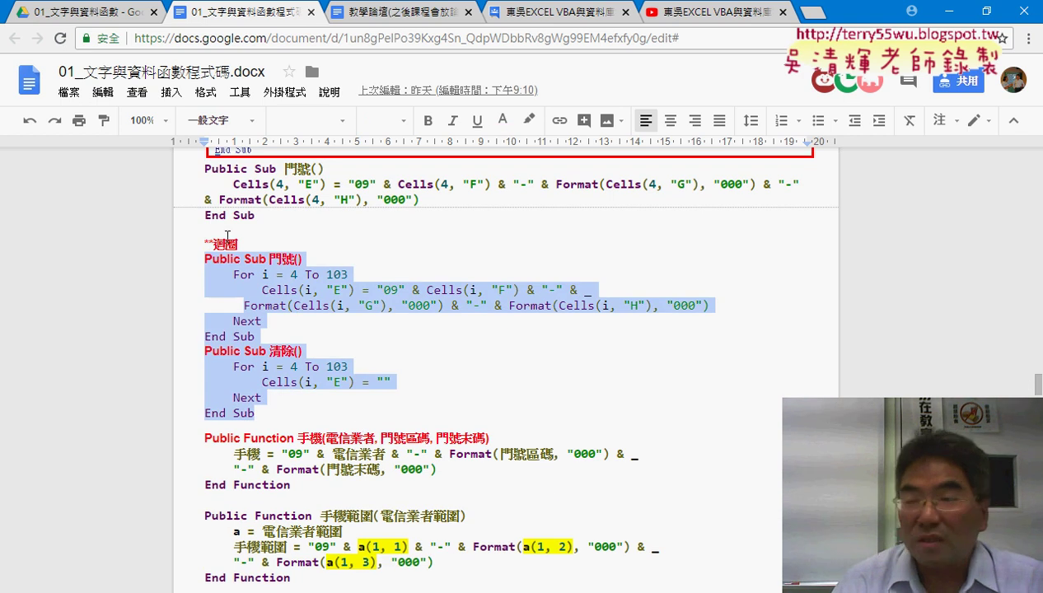